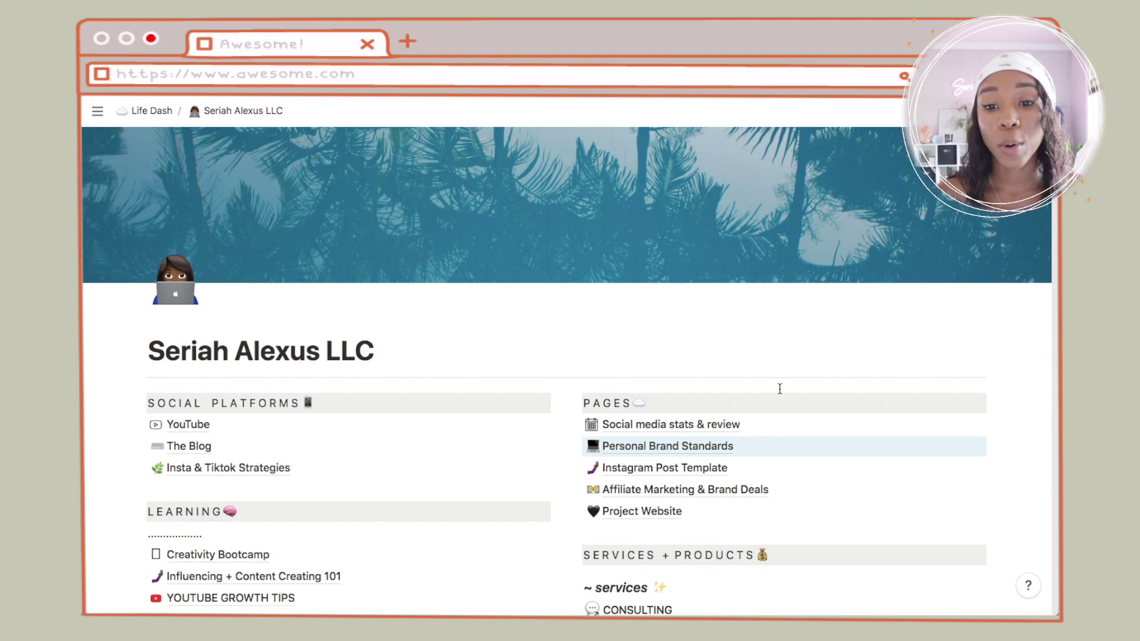
{"action": "left_click", "coordinate": [685, 489]}
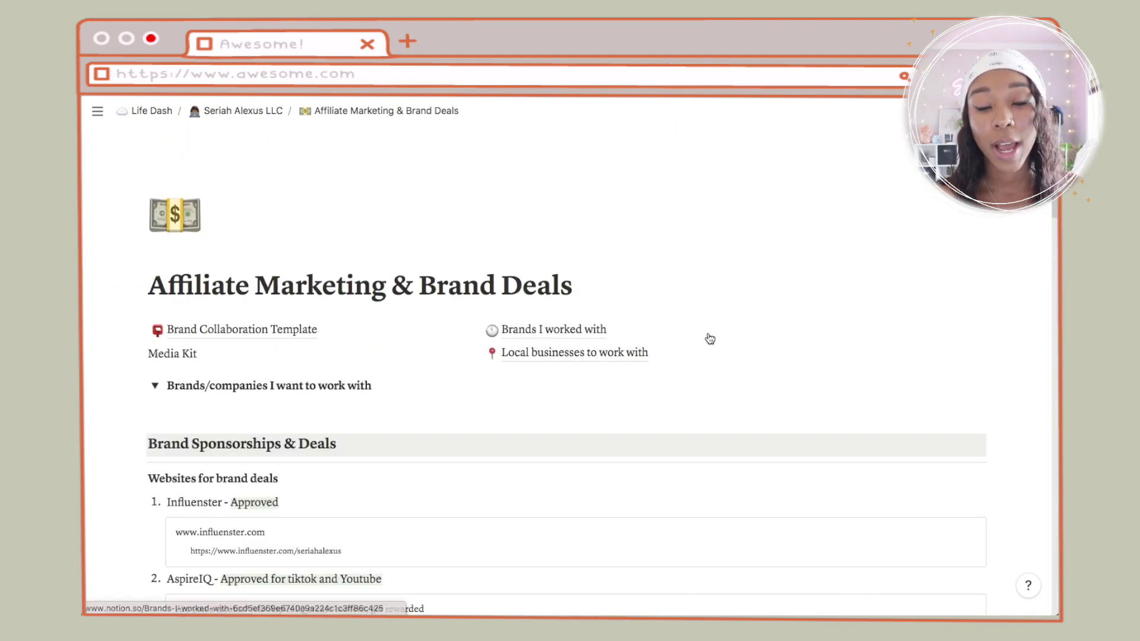
{"action": "scroll", "coordinate": [710, 338], "scroll_direction": "down", "scroll_amount": 1}
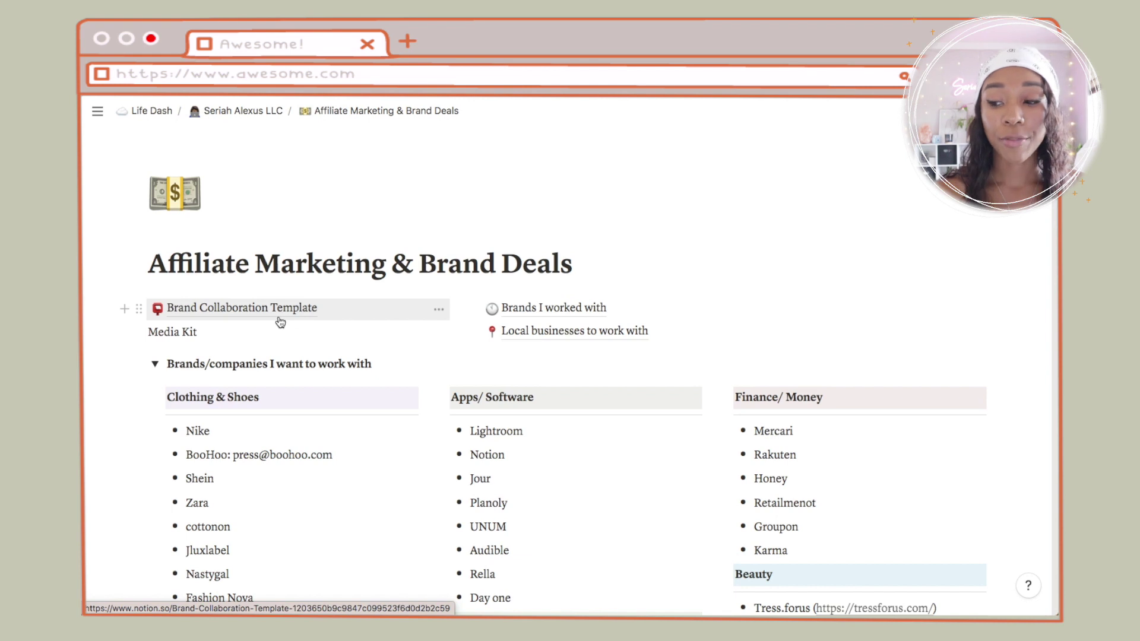
{"action": "scroll", "coordinate": [280, 322], "scroll_direction": "down", "scroll_amount": 1}
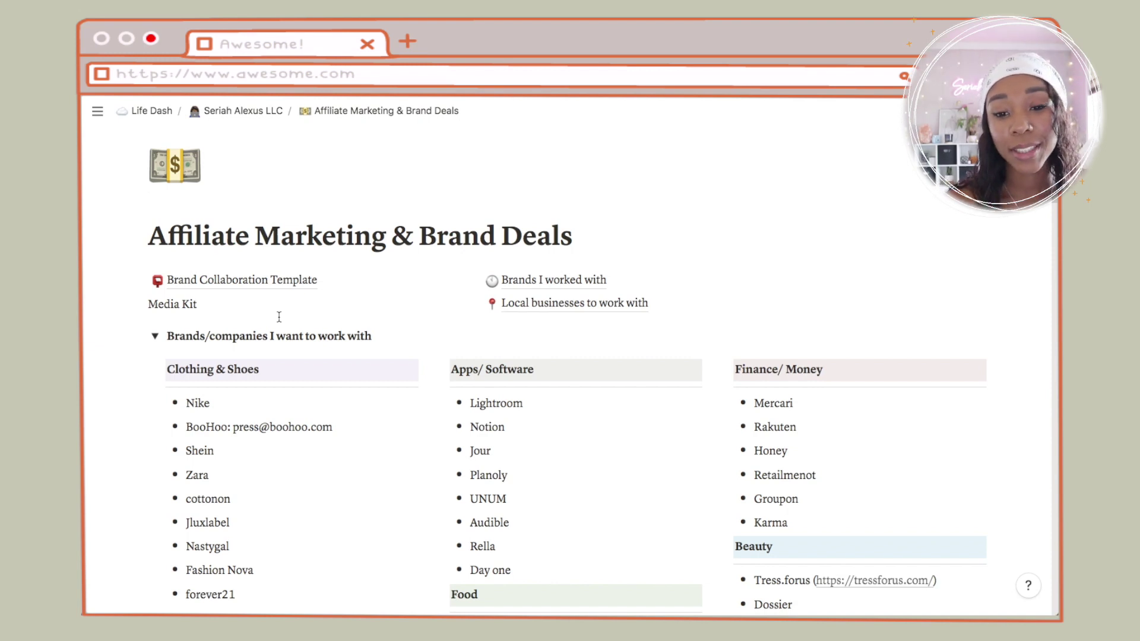
{"action": "key", "text": "super+bracketleft"}
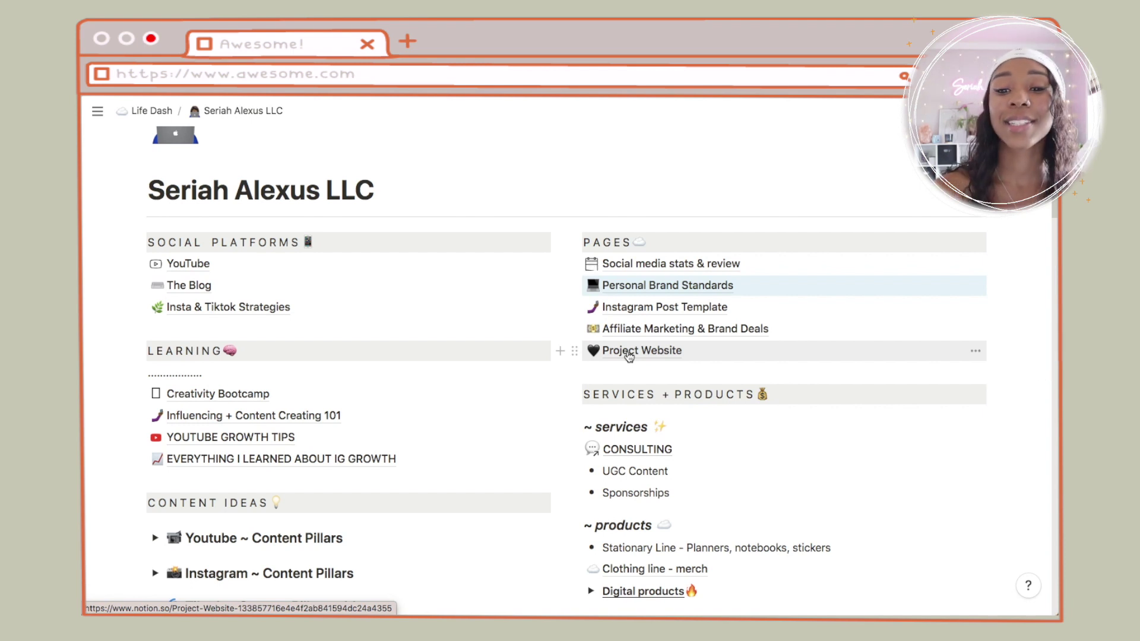
{"action": "left_click", "coordinate": [645, 308]}
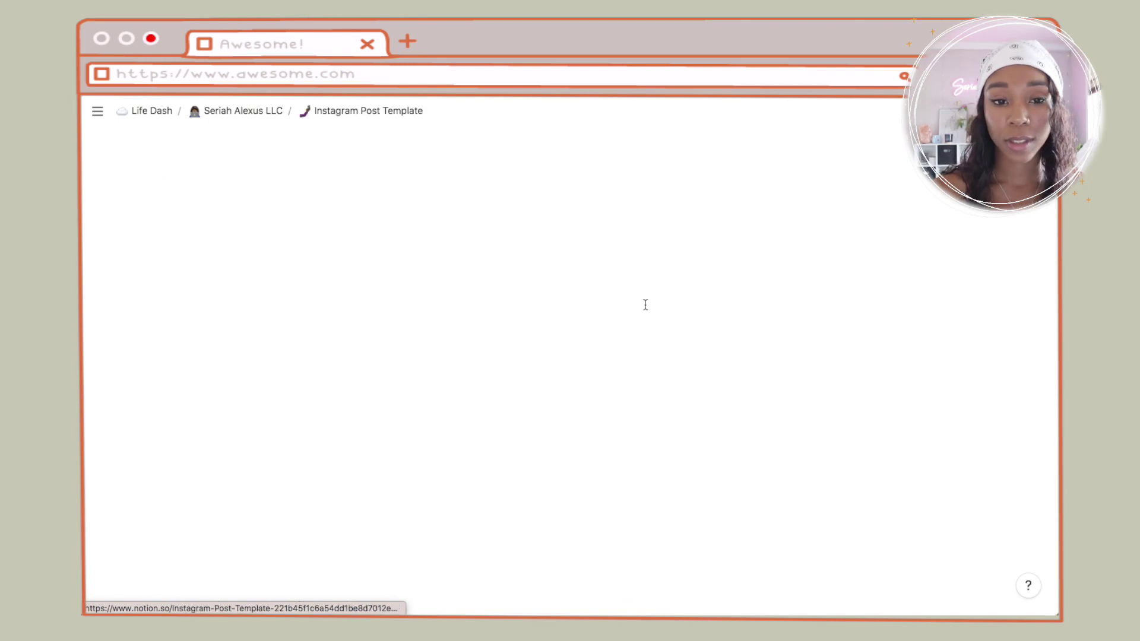
{"action": "scroll", "coordinate": [645, 304], "scroll_direction": "down", "scroll_amount": 2}
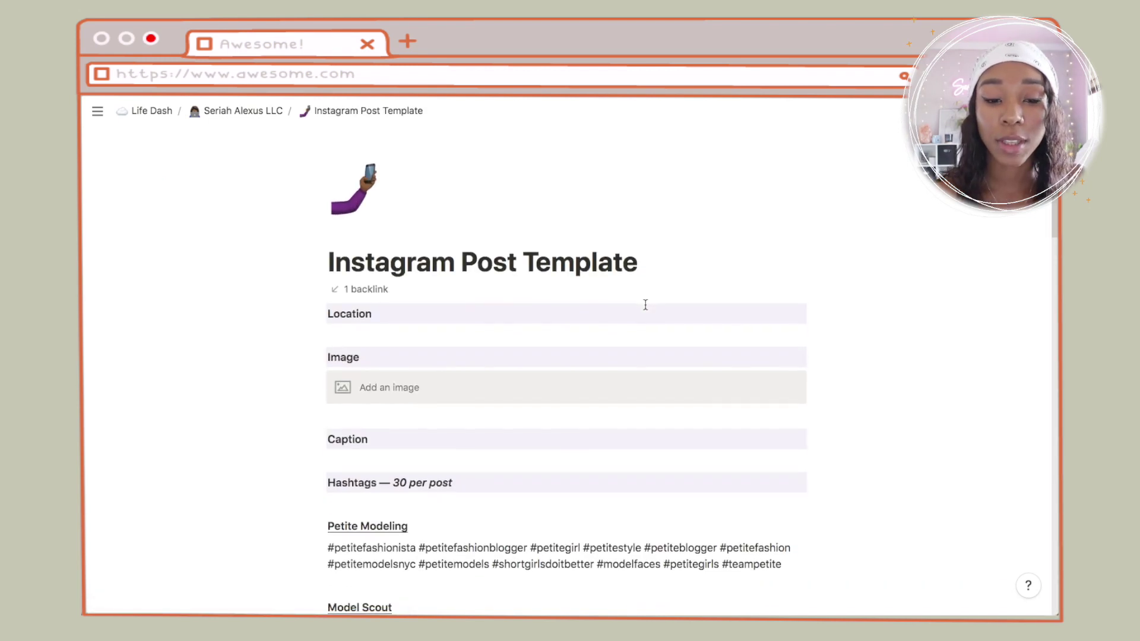
{"action": "scroll", "coordinate": [645, 304], "scroll_direction": "down", "scroll_amount": 2}
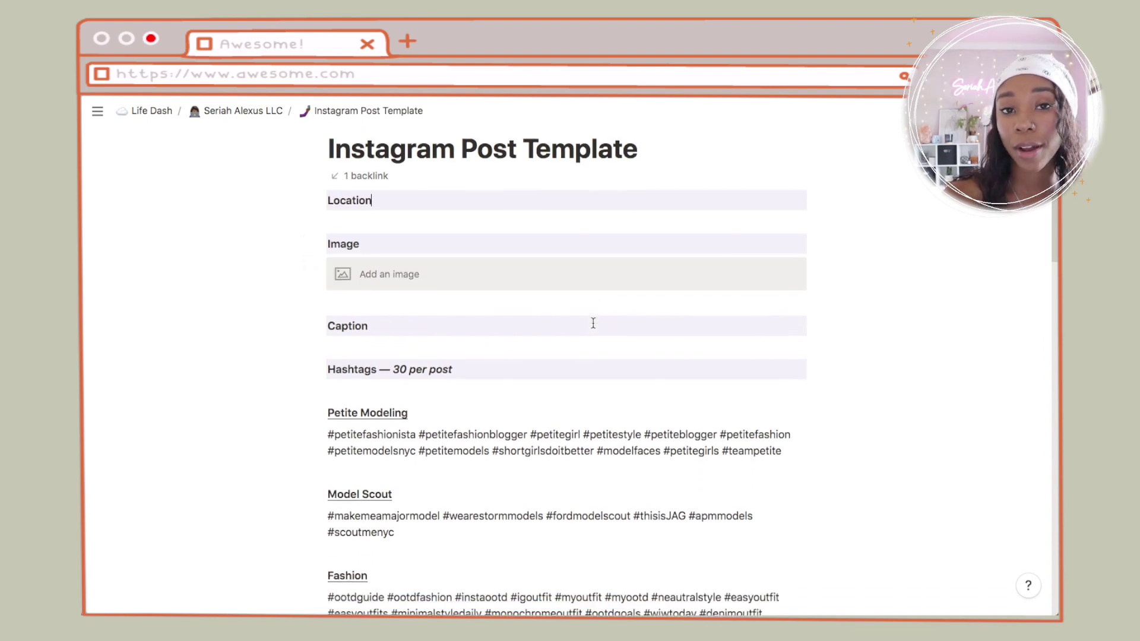
{"action": "scroll", "coordinate": [593, 323], "scroll_direction": "down", "scroll_amount": 1}
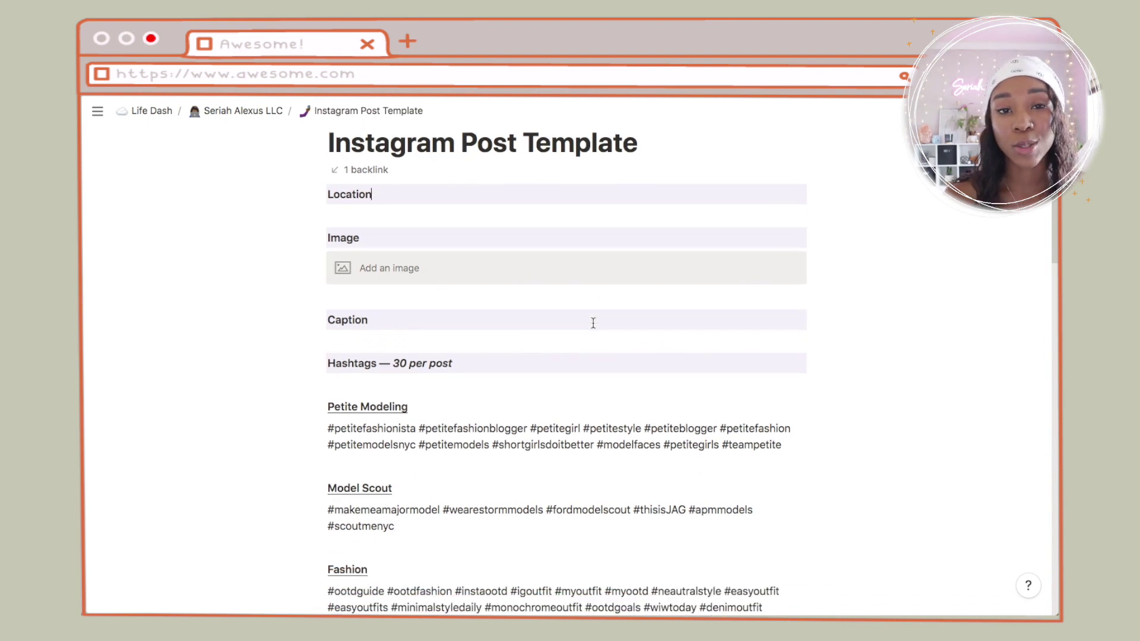
{"action": "scroll", "coordinate": [593, 323], "scroll_direction": "down", "scroll_amount": 8}
{"action": "scroll", "coordinate": [593, 323], "scroll_direction": "up", "scroll_amount": 10}
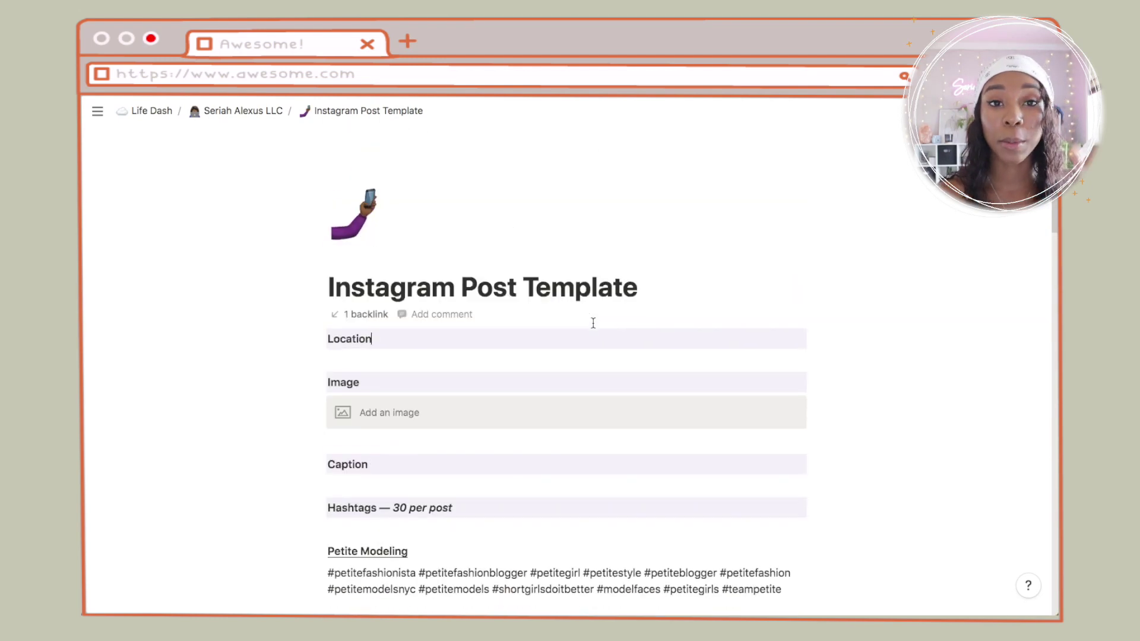
{"action": "left_click", "coordinate": [536, 362]}
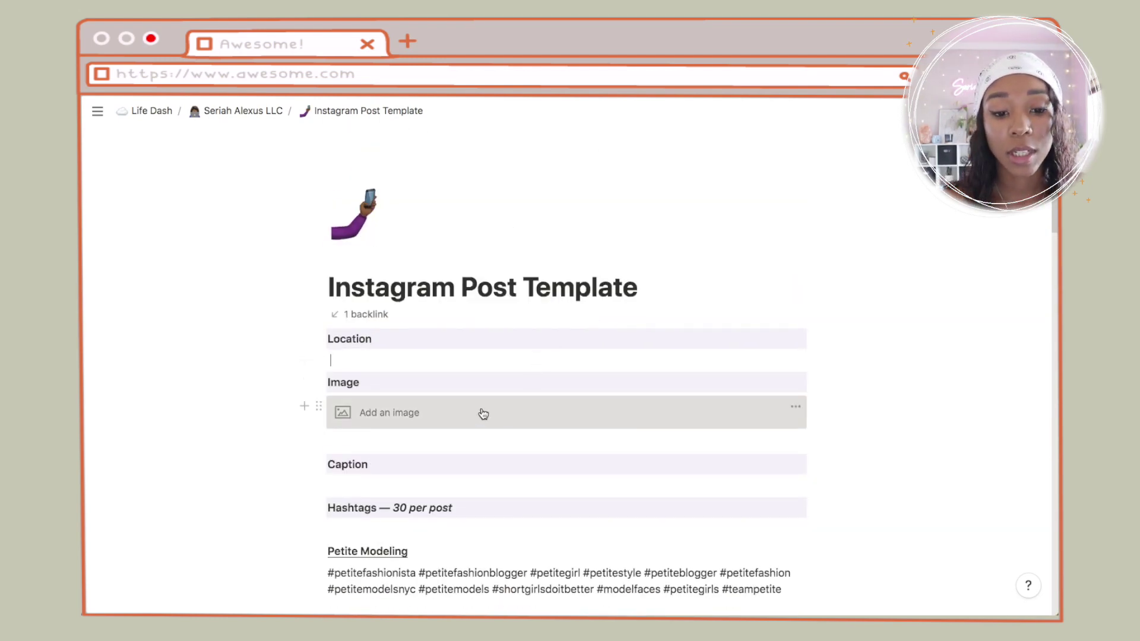
{"action": "scroll", "coordinate": [462, 416], "scroll_direction": "down", "scroll_amount": 10}
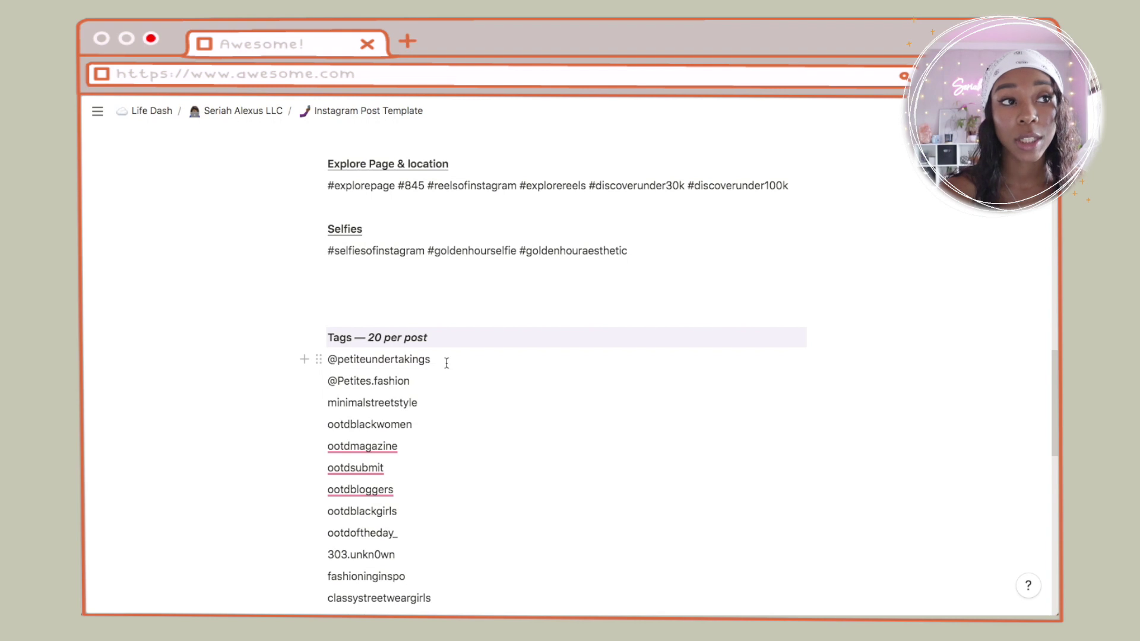
{"action": "scroll", "coordinate": [430, 437], "scroll_direction": "down", "scroll_amount": 2}
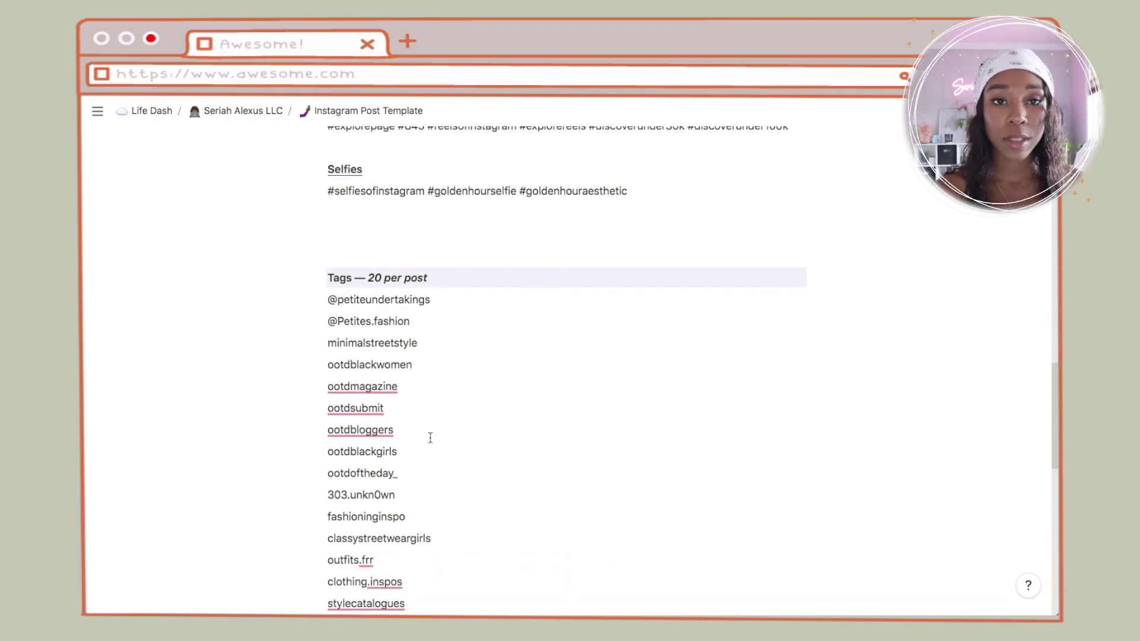
{"action": "left_click", "coordinate": [255, 111]}
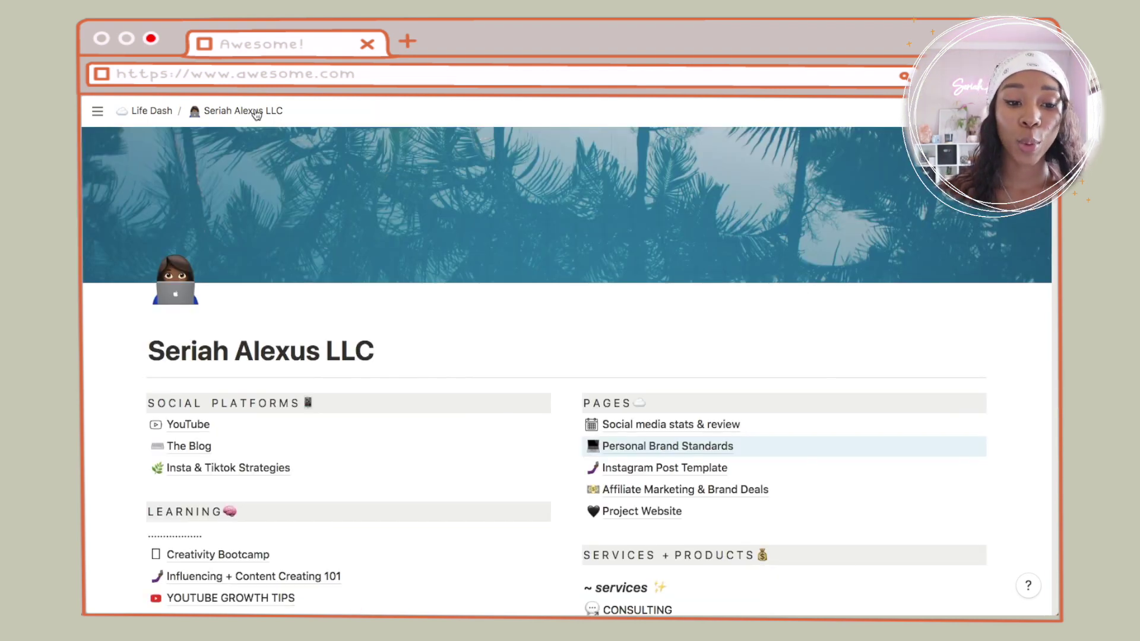
{"action": "scroll", "coordinate": [246, 241], "scroll_direction": "down", "scroll_amount": 5}
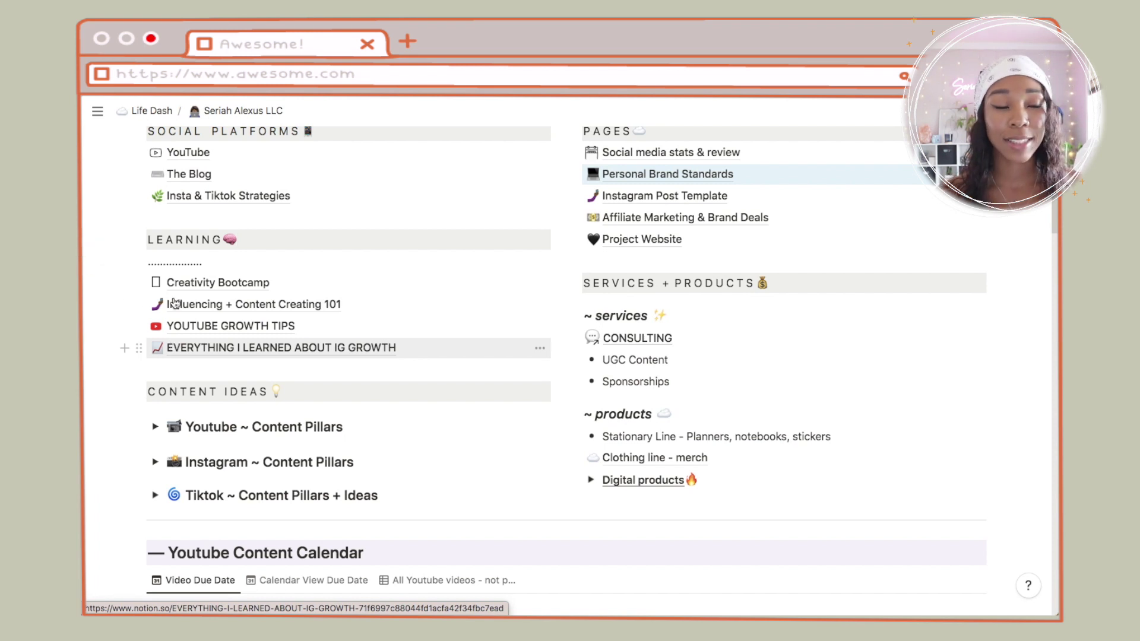
{"action": "left_click_drag", "start_coordinate": [377, 209], "coordinate": [462, 362]}
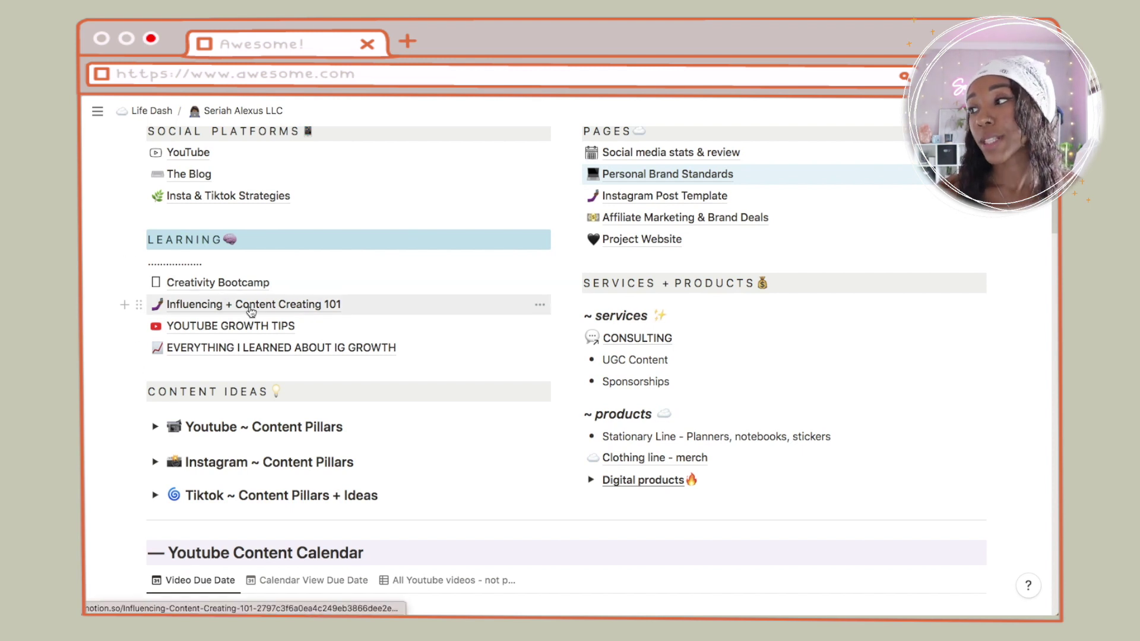
{"action": "scroll", "coordinate": [251, 312], "scroll_direction": "down", "scroll_amount": 1}
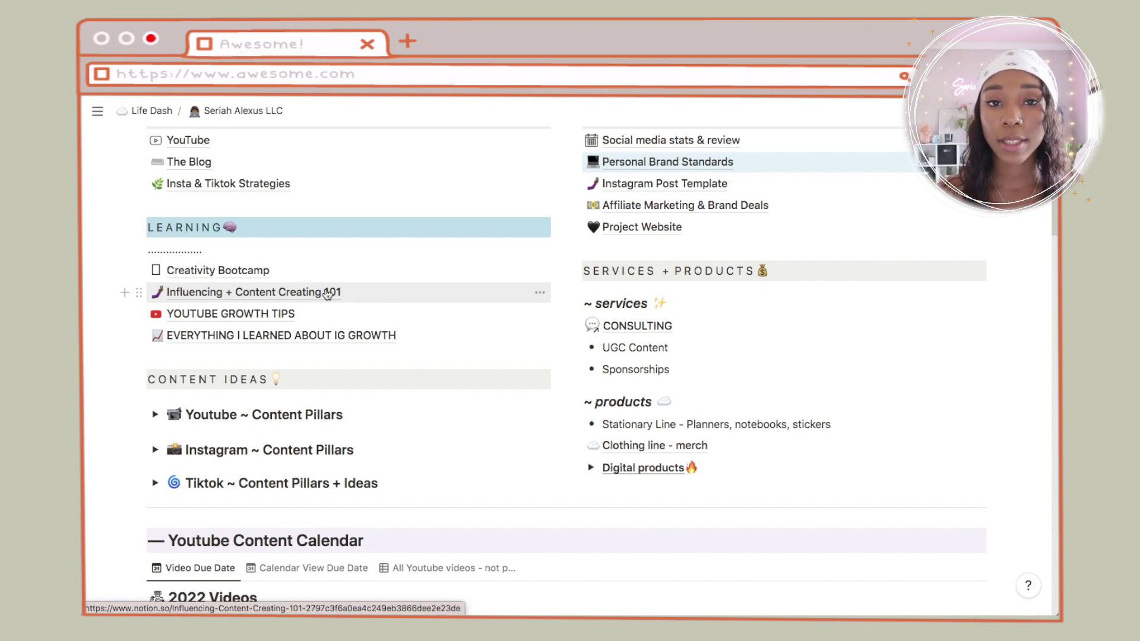
{"action": "scroll", "coordinate": [701, 204], "scroll_direction": "down", "scroll_amount": 2}
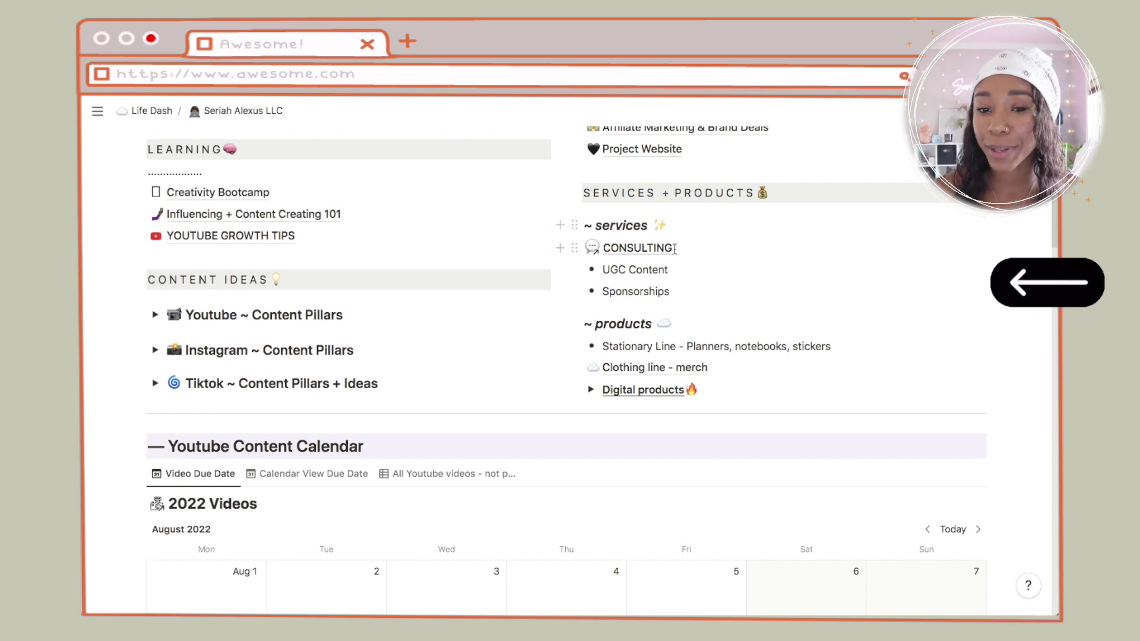
{"action": "scroll", "coordinate": [296, 357], "scroll_direction": "up", "scroll_amount": 2}
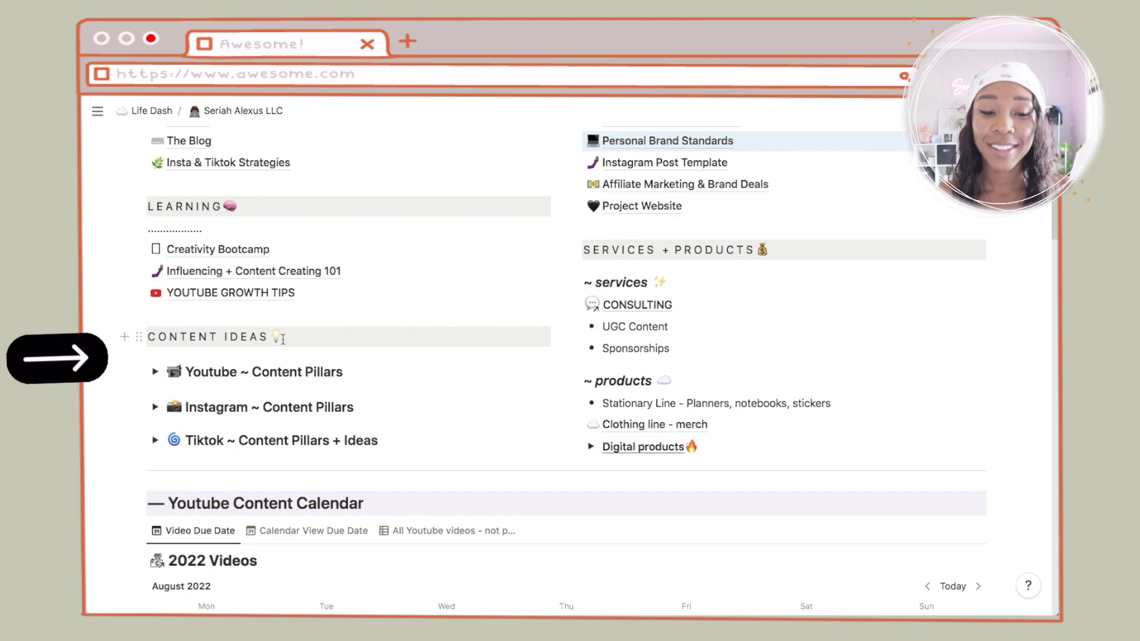
{"action": "scroll", "coordinate": [249, 436], "scroll_direction": "down", "scroll_amount": 3}
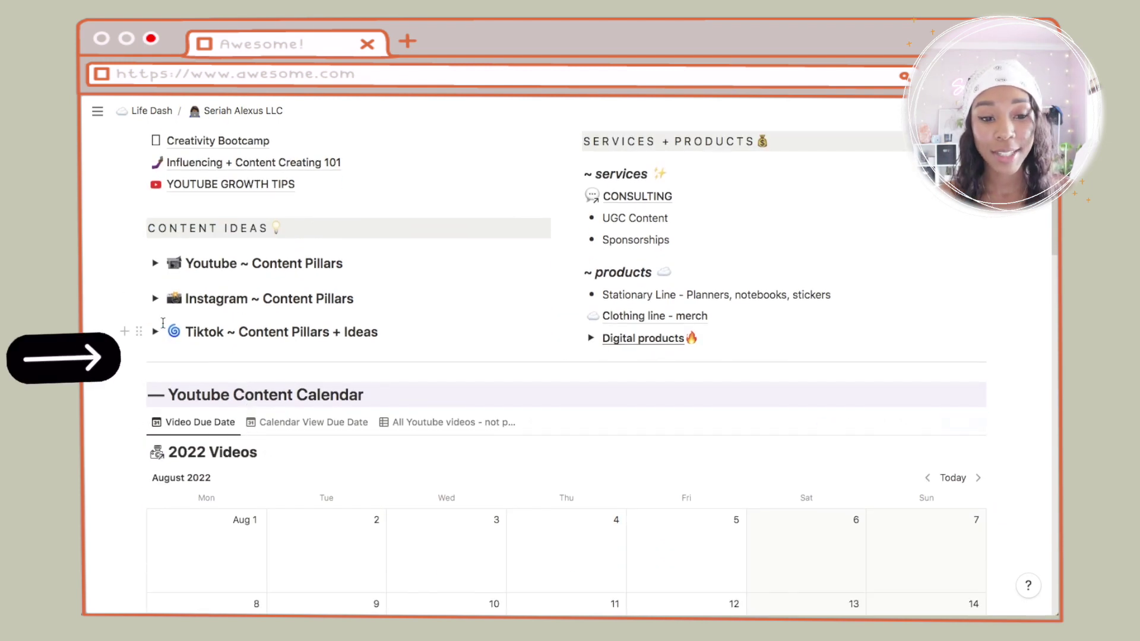
{"action": "left_click", "coordinate": [153, 265]}
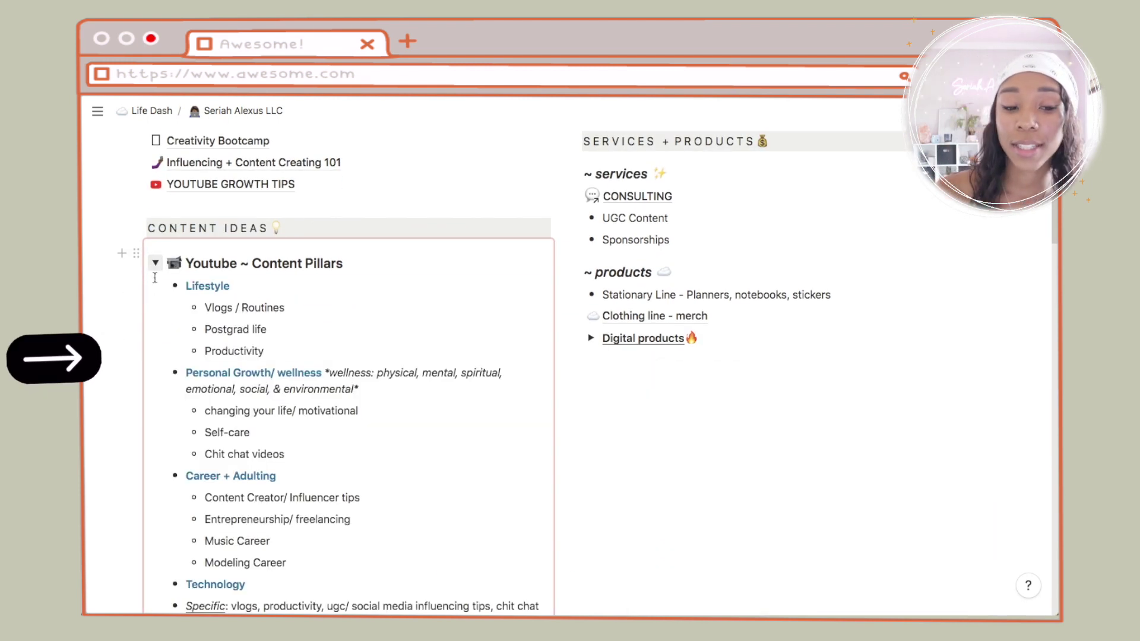
{"action": "scroll", "coordinate": [191, 377], "scroll_direction": "down", "scroll_amount": 3}
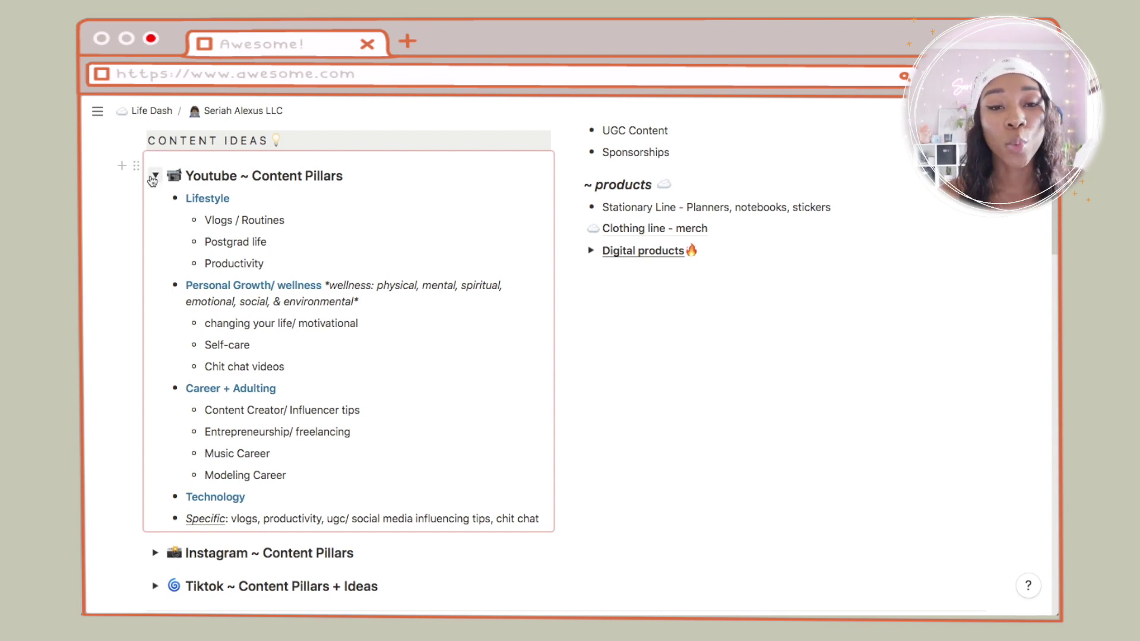
{"action": "left_click", "coordinate": [154, 178]}
{"action": "left_click", "coordinate": [155, 211]}
{"action": "left_click", "coordinate": [154, 210]}
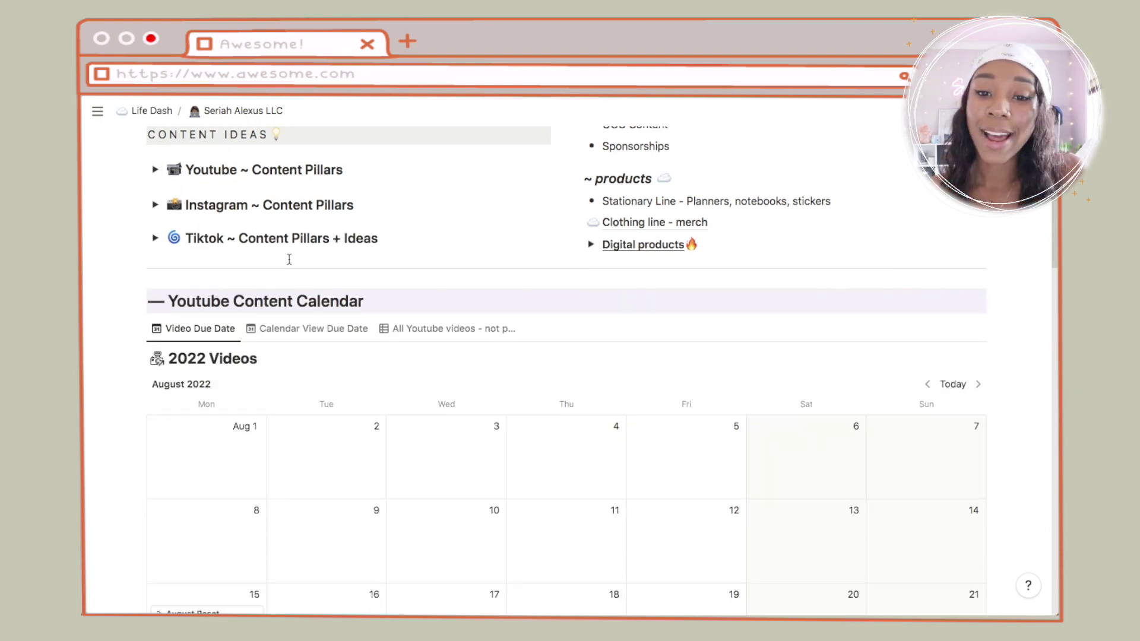
{"action": "scroll", "coordinate": [287, 257], "scroll_direction": "down", "scroll_amount": 1}
{"action": "scroll", "coordinate": [289, 259], "scroll_direction": "down", "scroll_amount": 2}
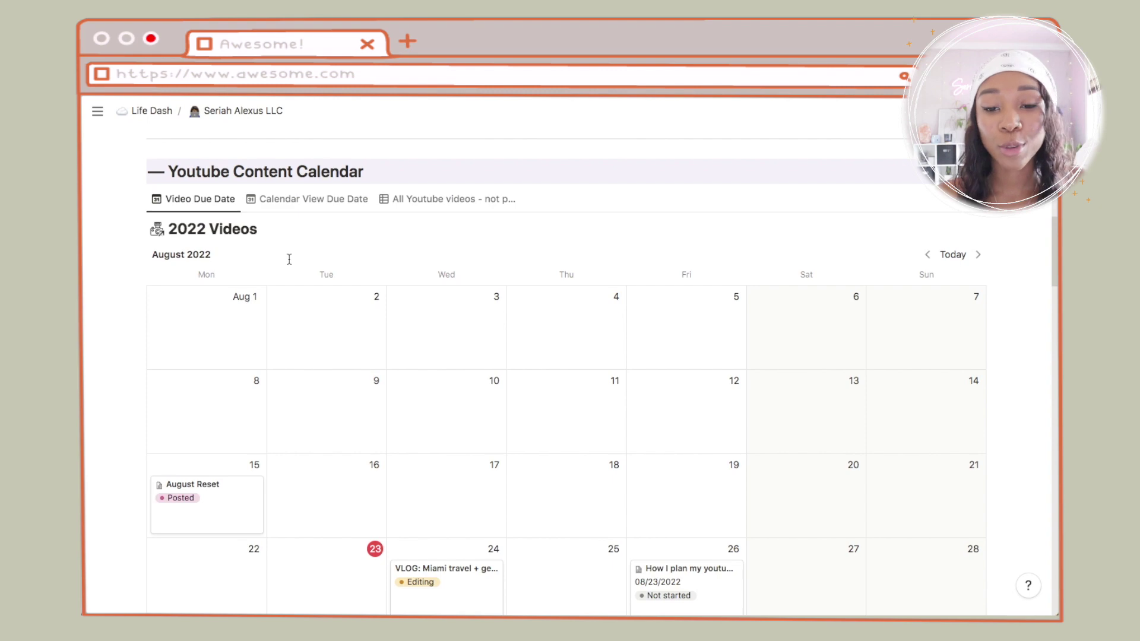
{"action": "scroll", "coordinate": [289, 259], "scroll_direction": "up", "scroll_amount": 6}
{"action": "scroll", "coordinate": [289, 259], "scroll_direction": "down", "scroll_amount": 7}
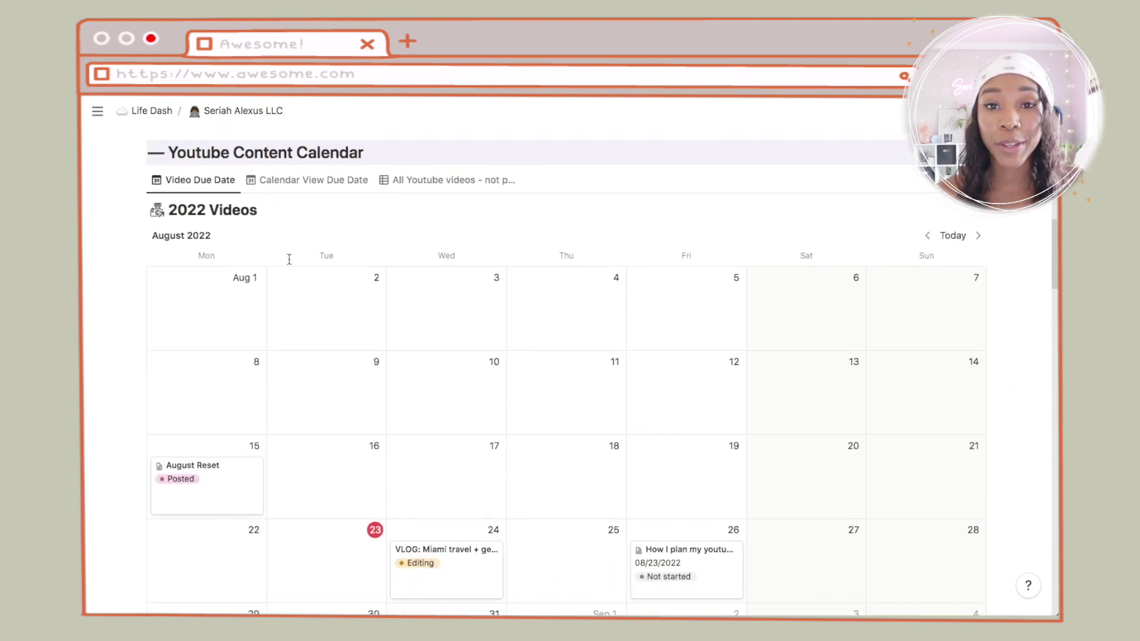
{"action": "scroll", "coordinate": [290, 259], "scroll_direction": "down", "scroll_amount": 11}
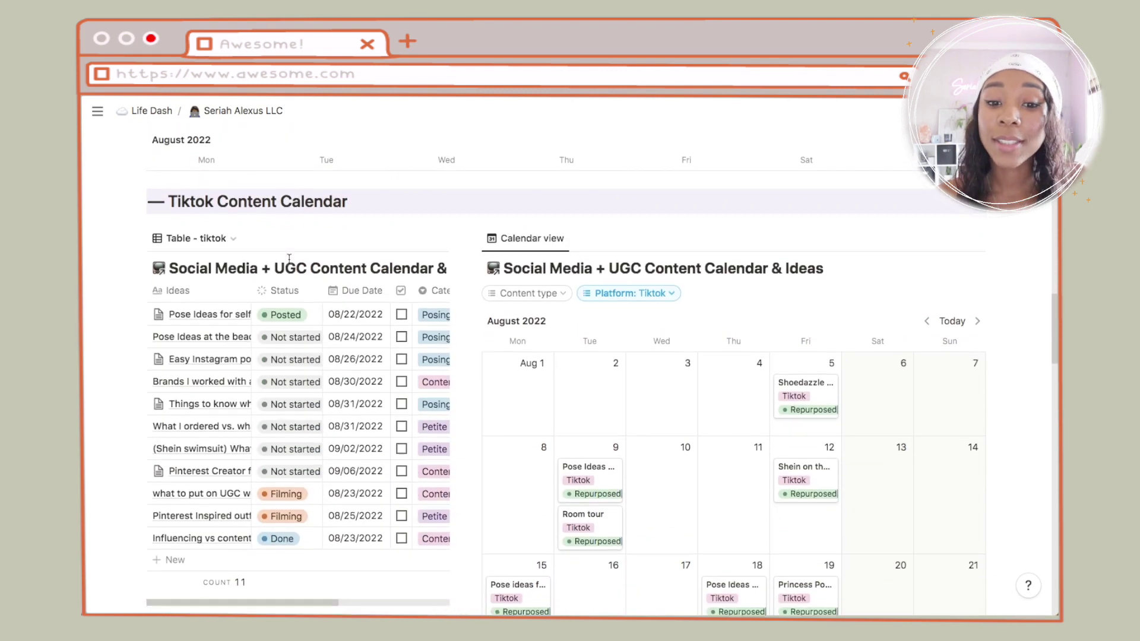
{"action": "scroll", "coordinate": [289, 258], "scroll_direction": "down", "scroll_amount": 15}
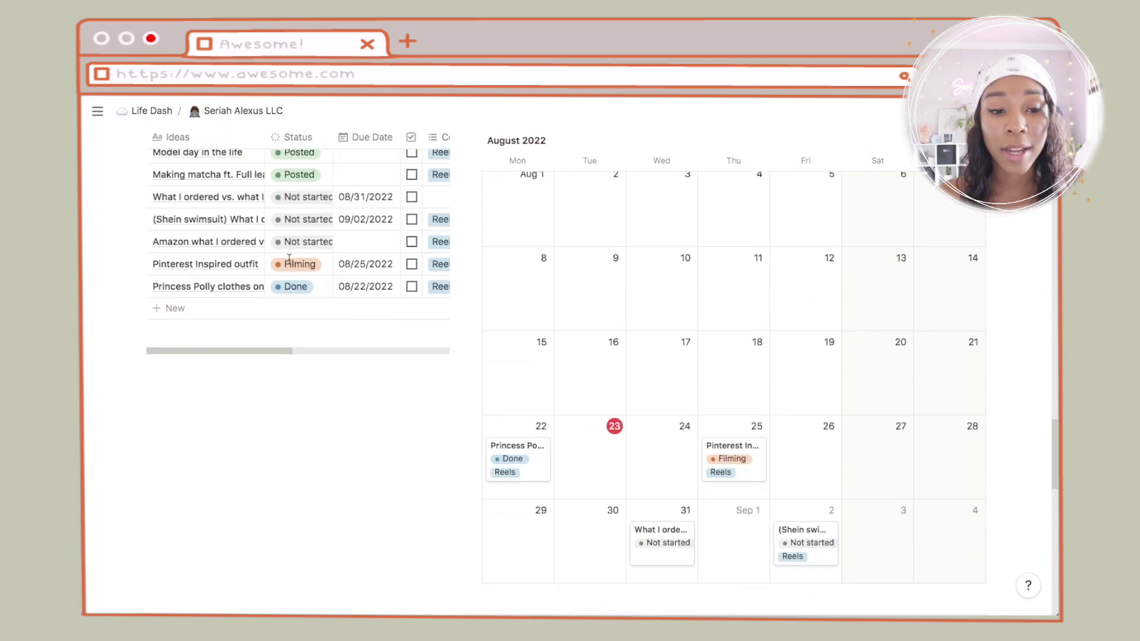
{"action": "scroll", "coordinate": [289, 258], "scroll_direction": "up", "scroll_amount": 10}
{"action": "scroll", "coordinate": [289, 259], "scroll_direction": "up", "scroll_amount": 15}
{"action": "scroll", "coordinate": [289, 259], "scroll_direction": "down", "scroll_amount": 3}
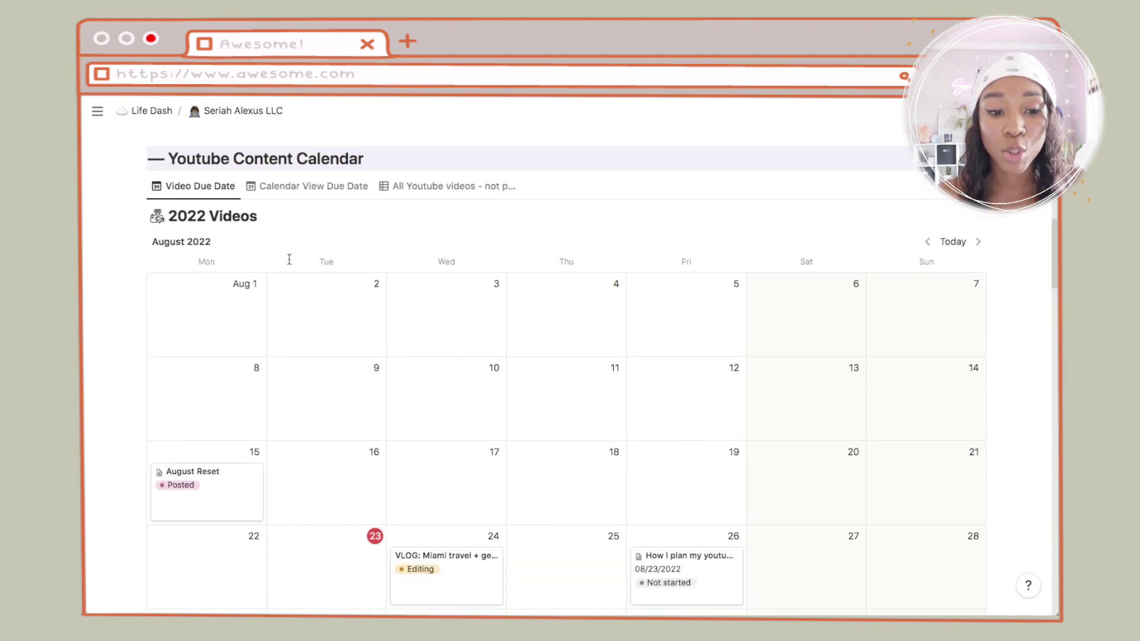
{"action": "scroll", "coordinate": [309, 306], "scroll_direction": "down", "scroll_amount": 1}
{"action": "scroll", "coordinate": [308, 305], "scroll_direction": "down", "scroll_amount": 3}
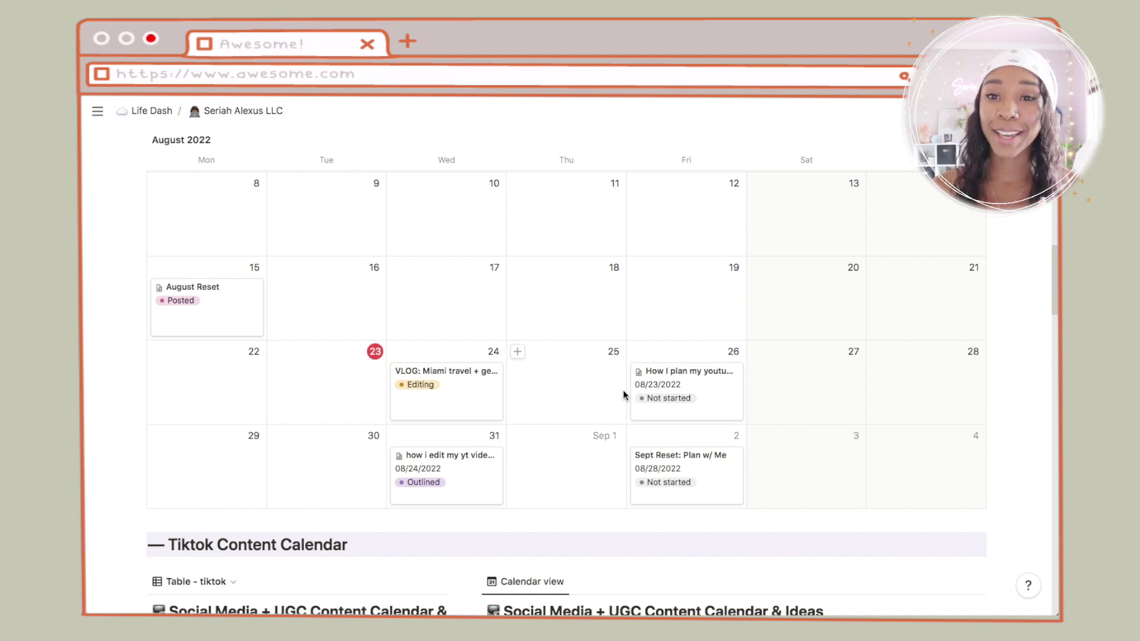
{"action": "scroll", "coordinate": [622, 390], "scroll_direction": "up", "scroll_amount": 15}
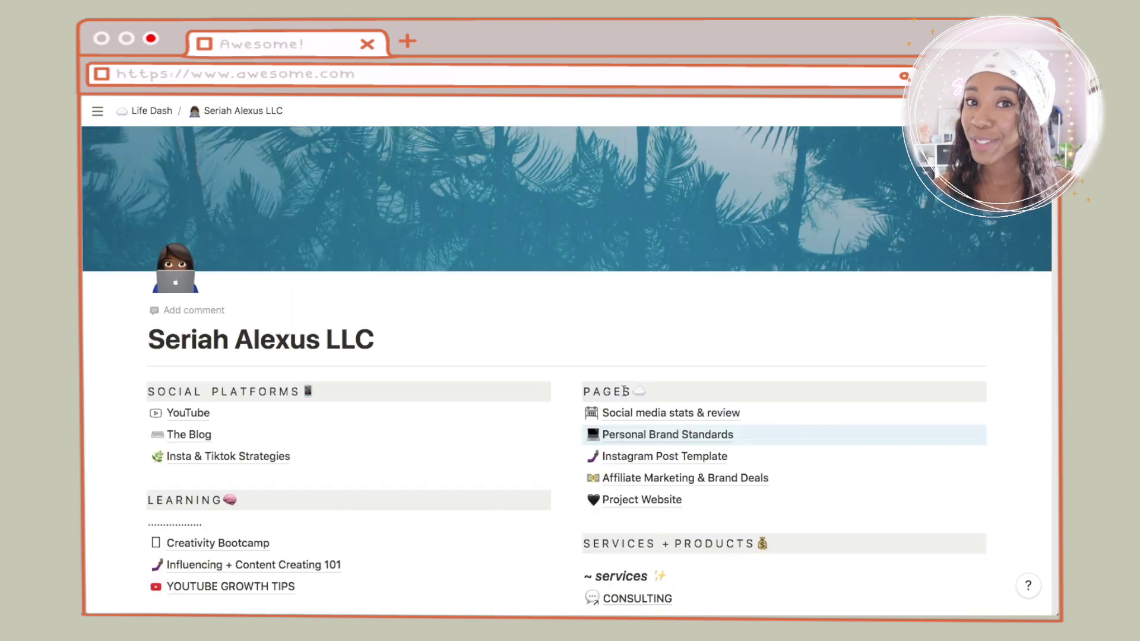
{"action": "left_click", "coordinate": [184, 422]}
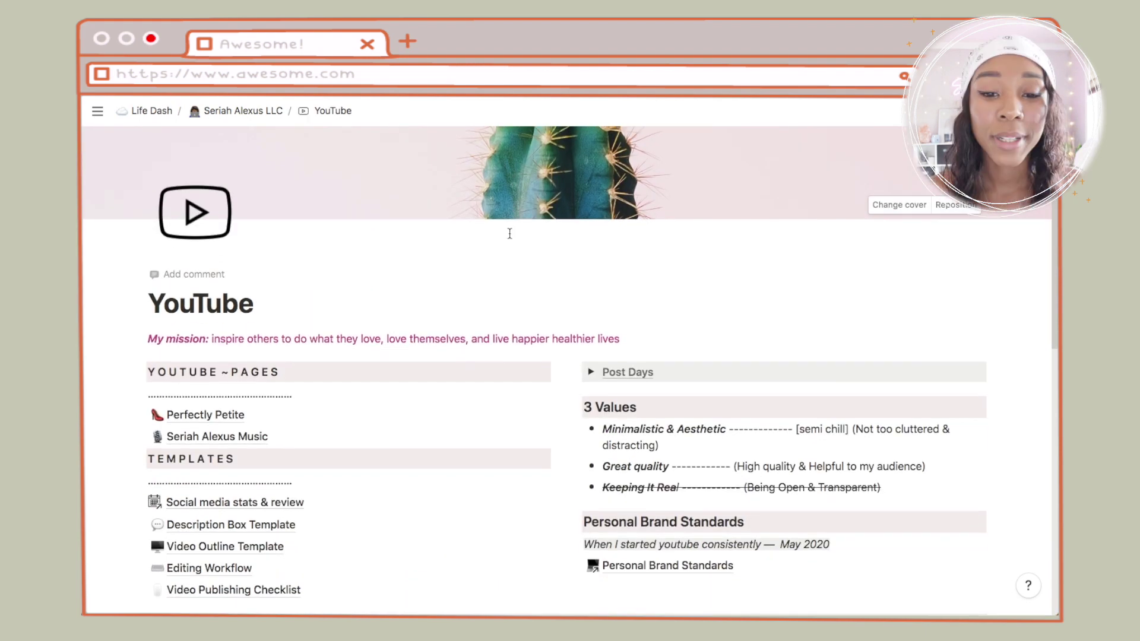
{"action": "left_click", "coordinate": [294, 339]}
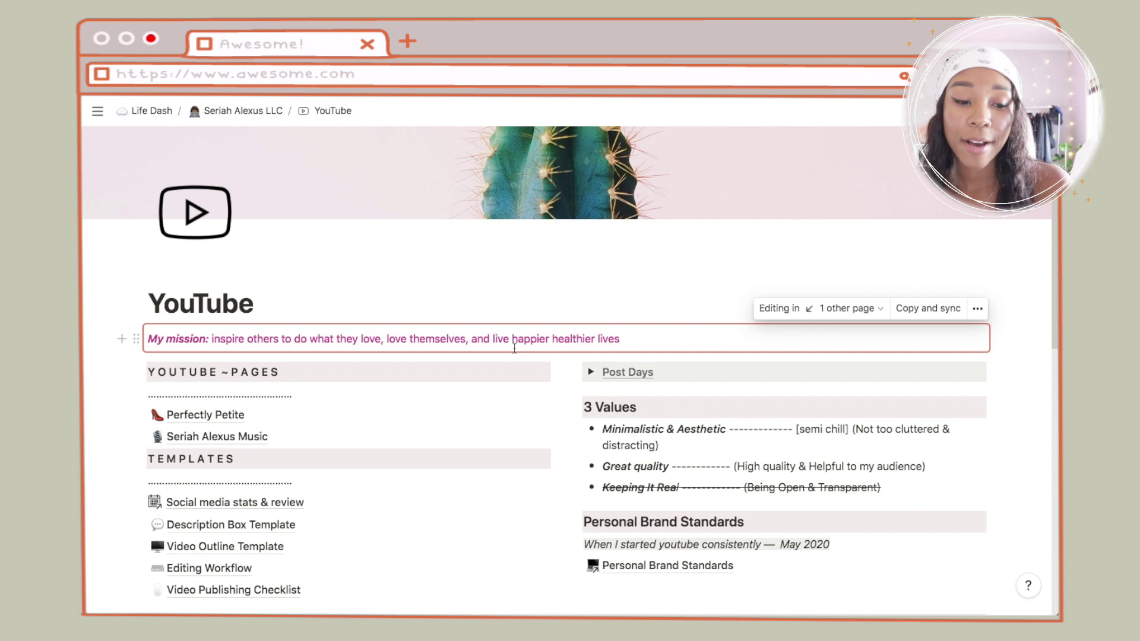
{"action": "scroll", "coordinate": [514, 349], "scroll_direction": "down", "scroll_amount": 3}
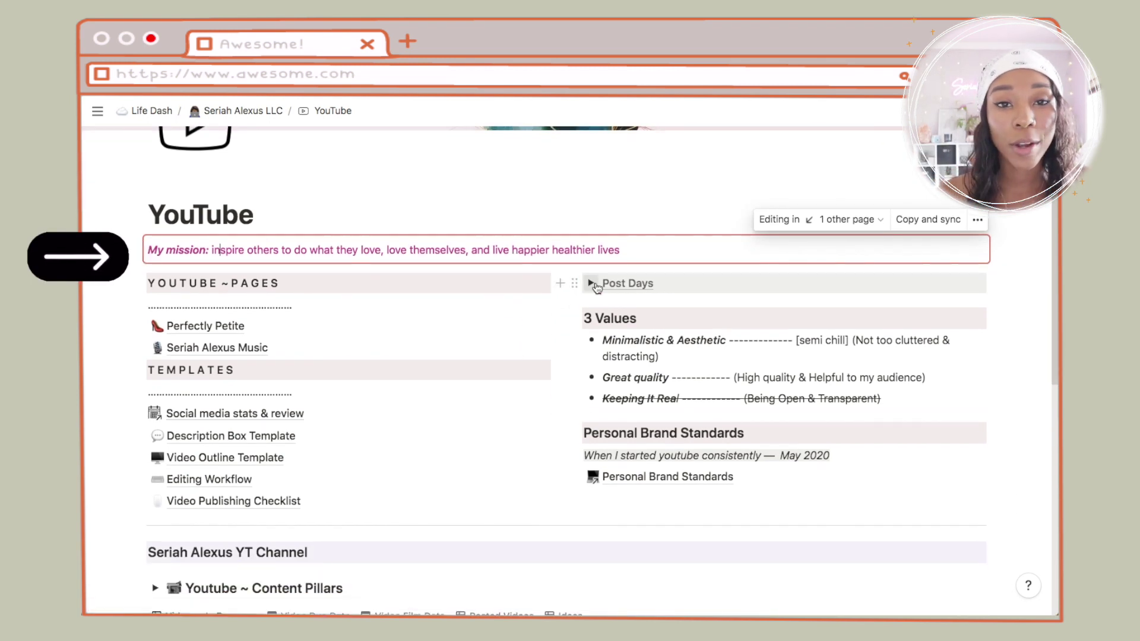
{"action": "scroll", "coordinate": [289, 304], "scroll_direction": "down", "scroll_amount": 1}
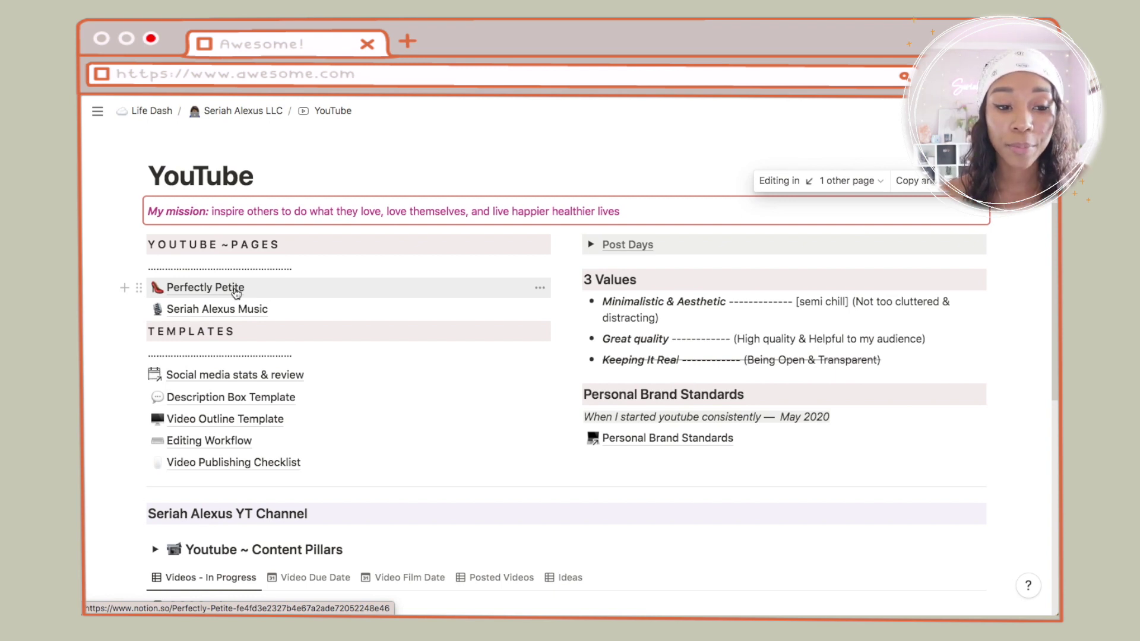
{"action": "scroll", "coordinate": [243, 297], "scroll_direction": "down", "scroll_amount": 3}
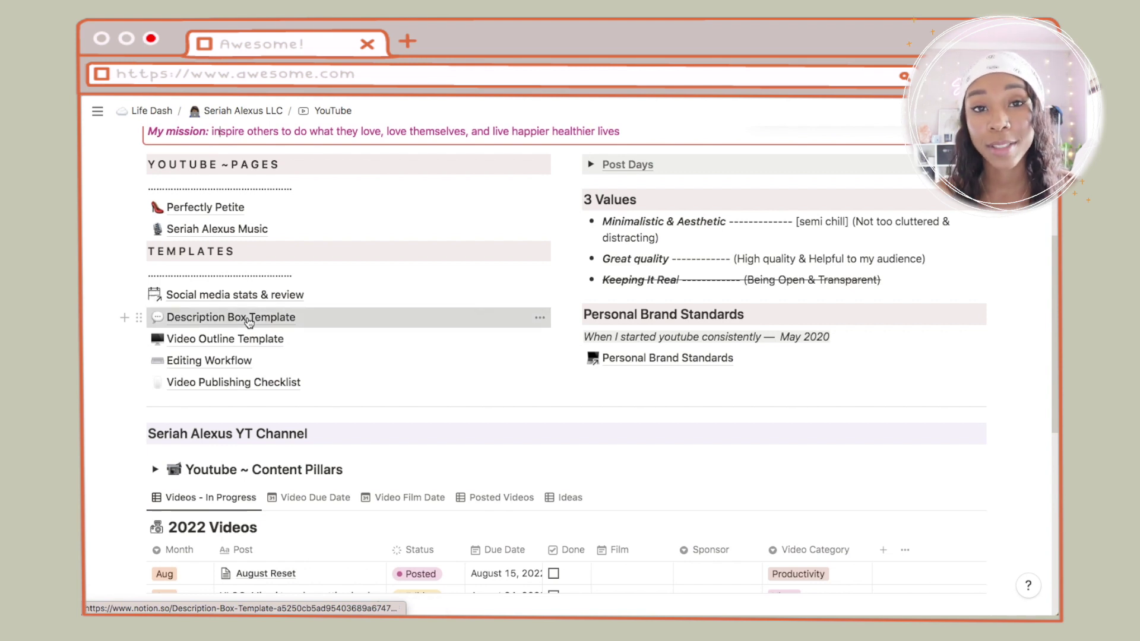
{"action": "left_click", "coordinate": [249, 321]}
{"action": "scroll", "coordinate": [249, 317], "scroll_direction": "down", "scroll_amount": 1}
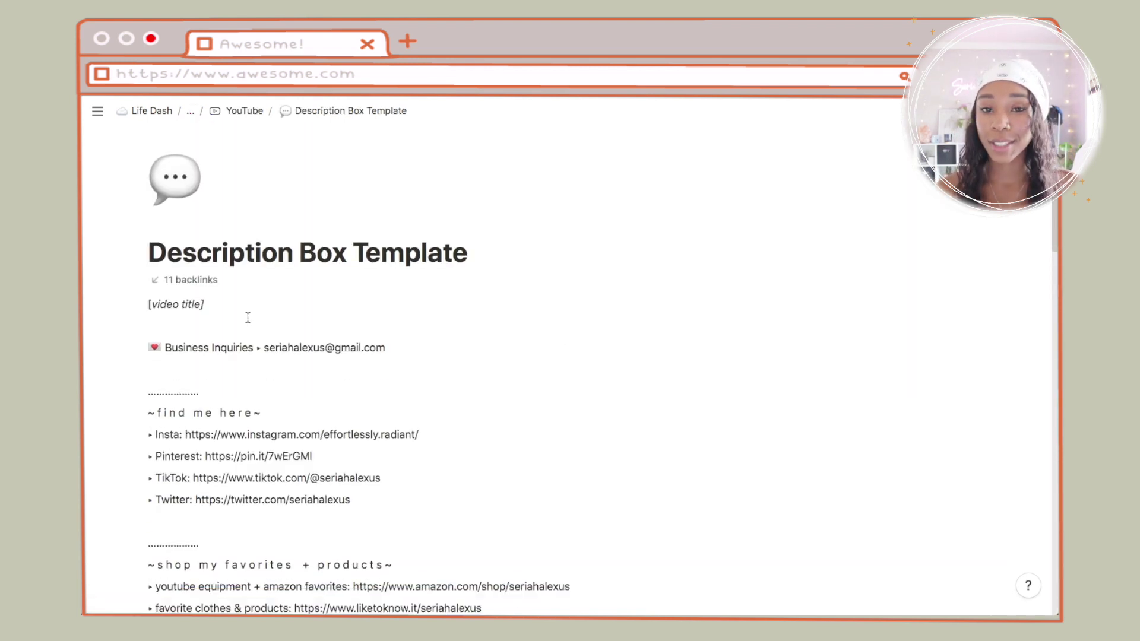
{"action": "key", "text": "super+bracketleft"}
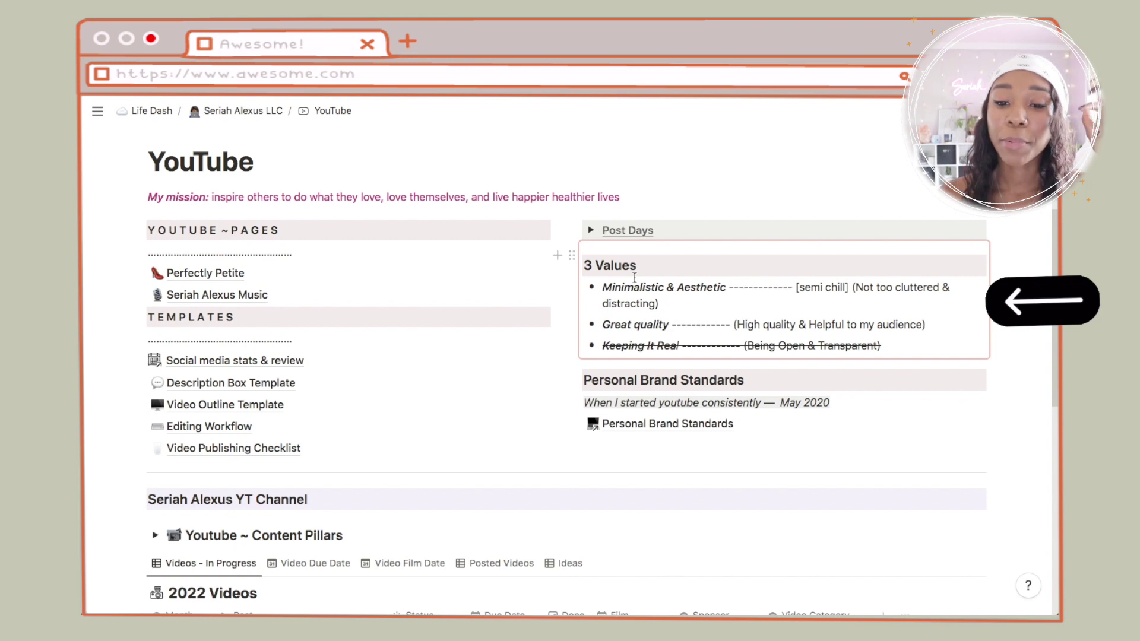
Step: Highlight lines in the synced 3 Values block, including 'Not too cluttered & distracting'
{"action": "left_click", "coordinate": [633, 289]}
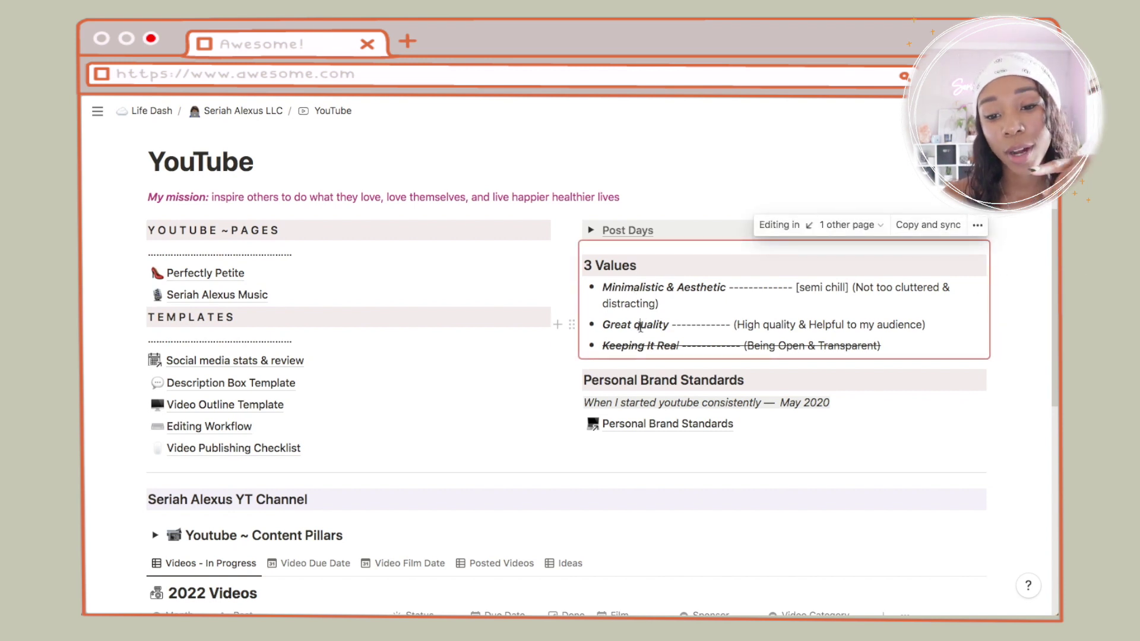
{"action": "triple_click", "coordinate": [647, 347]}
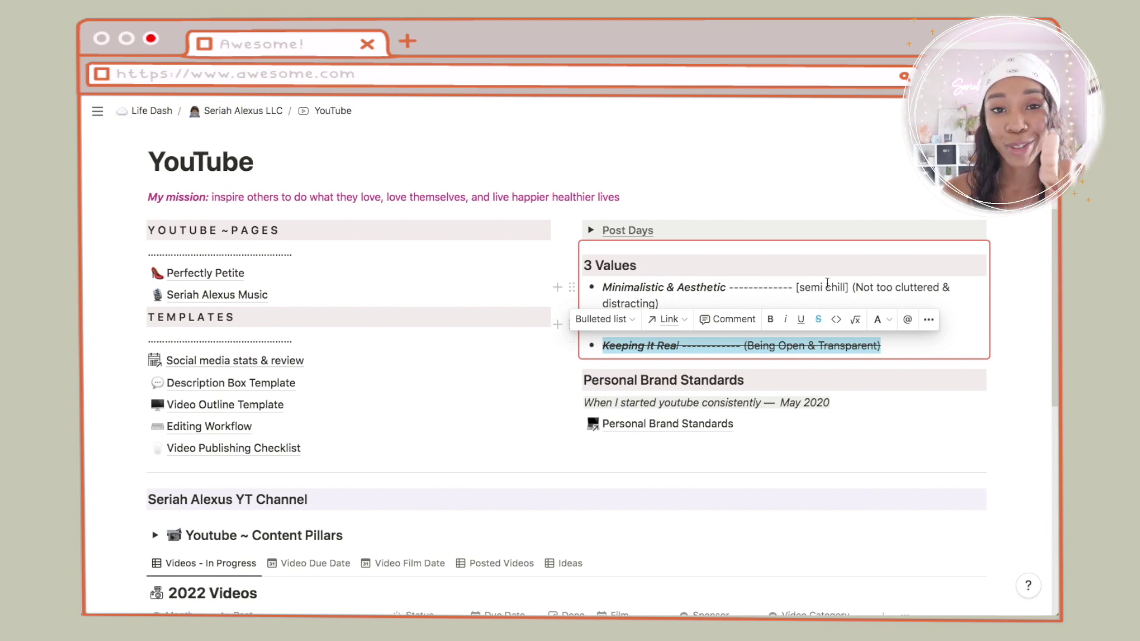
{"action": "left_click", "coordinate": [713, 324]}
{"action": "left_click_drag", "start_coordinate": [850, 287], "coordinate": [939, 310]}
{"action": "scroll", "coordinate": [740, 224], "scroll_direction": "down", "scroll_amount": 7}
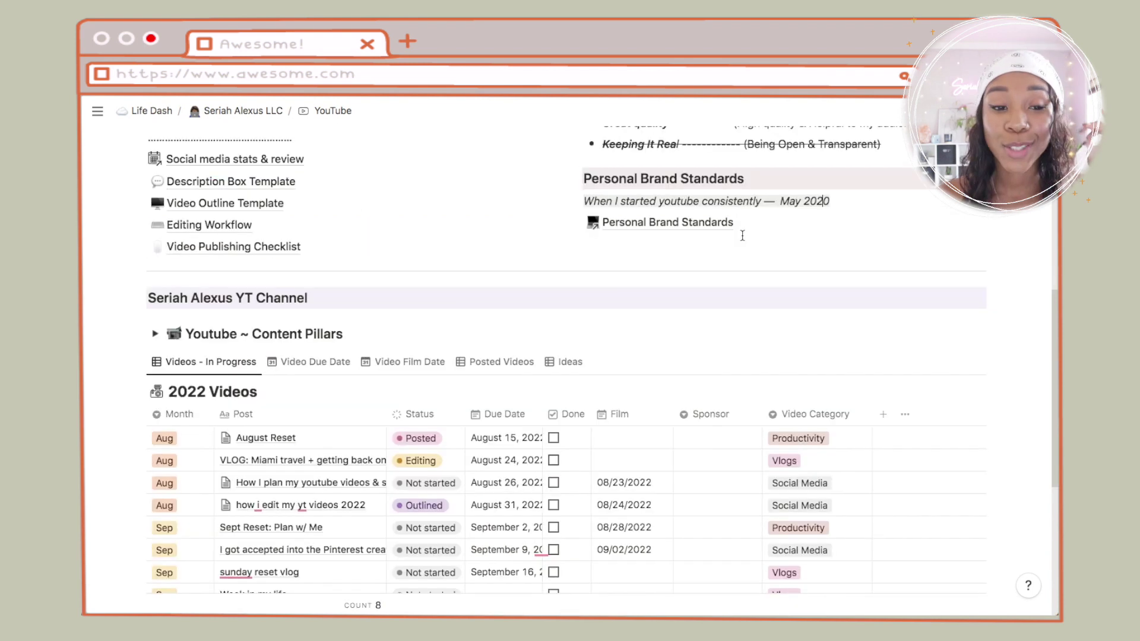
{"action": "scroll", "coordinate": [744, 238], "scroll_direction": "up", "scroll_amount": 1}
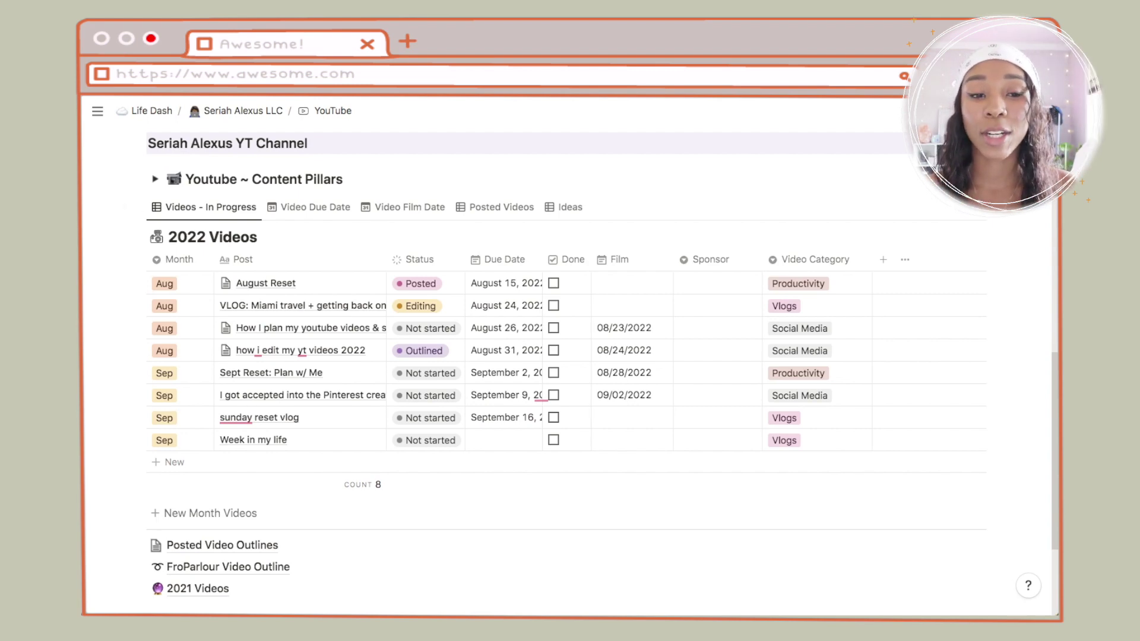
Step: Return to the 2022 Videos table and cycle through its Film Date, Posted, In Progress and Due Date views
{"action": "key", "text": "alt+Left"}
{"action": "key", "text": "alt+Left"}
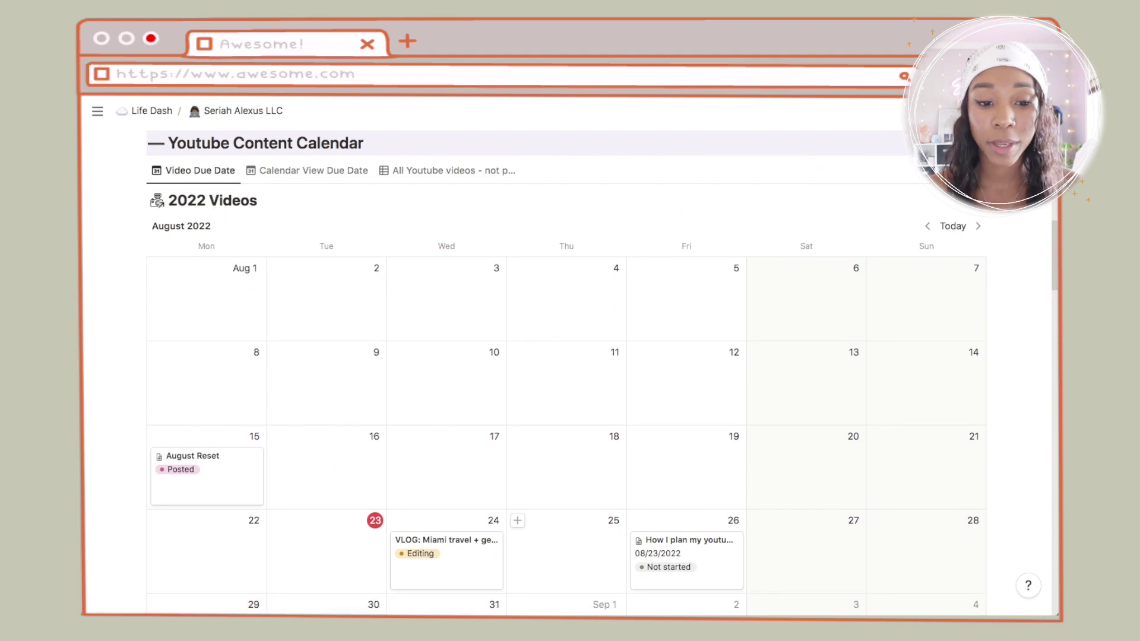
{"action": "left_click", "coordinate": [267, 196]}
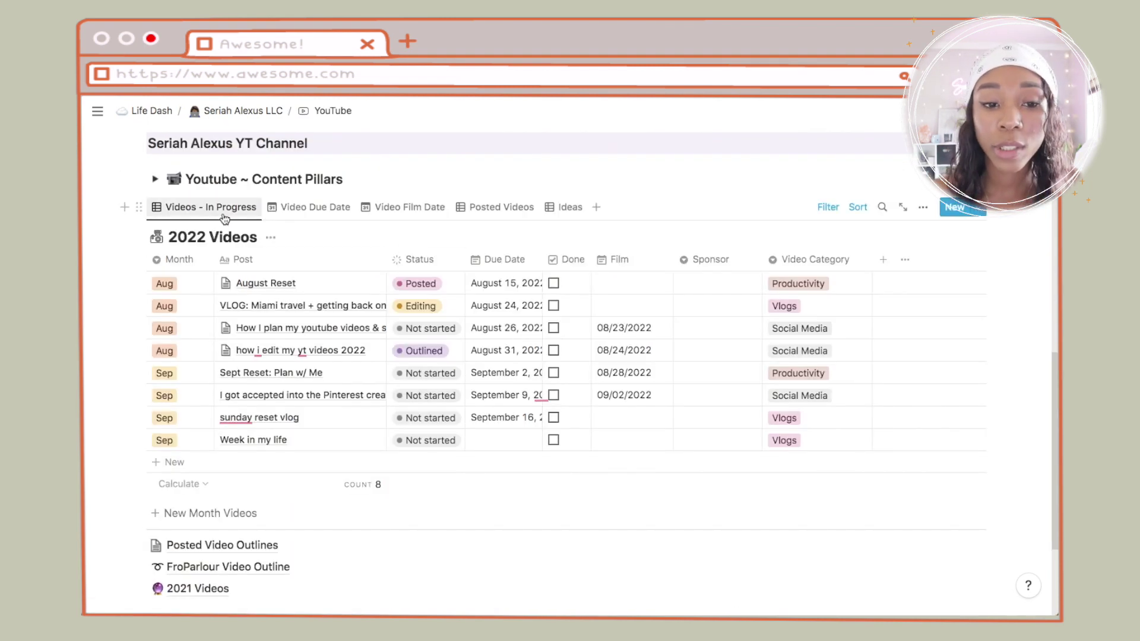
{"action": "left_click", "coordinate": [397, 209]}
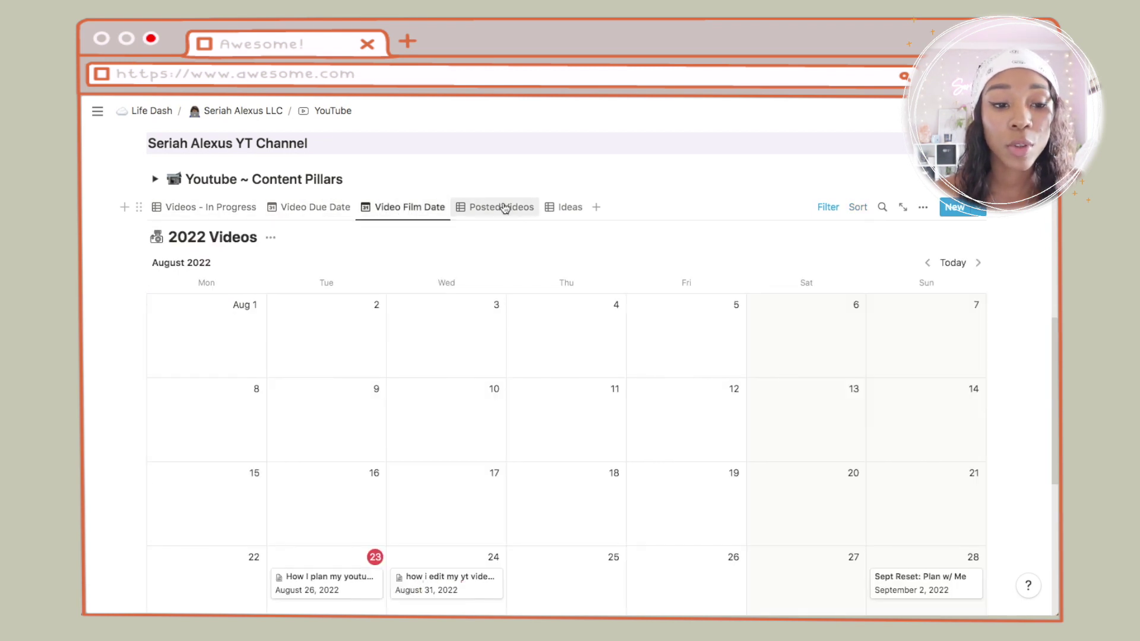
{"action": "left_click", "coordinate": [501, 208]}
{"action": "left_click", "coordinate": [215, 212]}
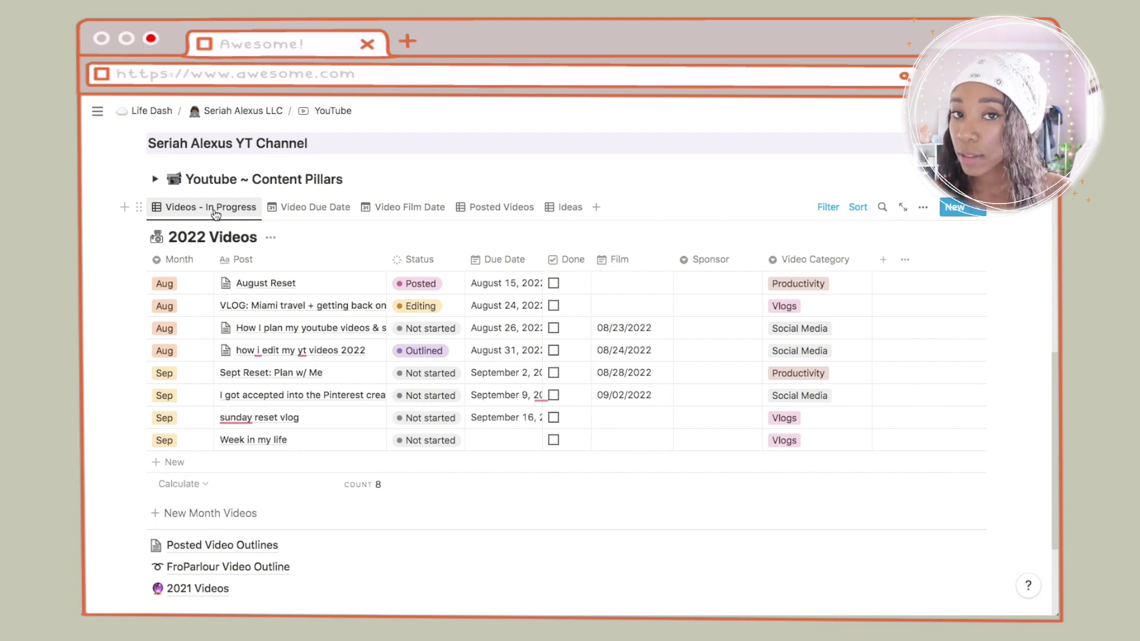
{"action": "left_click", "coordinate": [304, 209]}
{"action": "scroll", "coordinate": [321, 392], "scroll_direction": "down", "scroll_amount": 3}
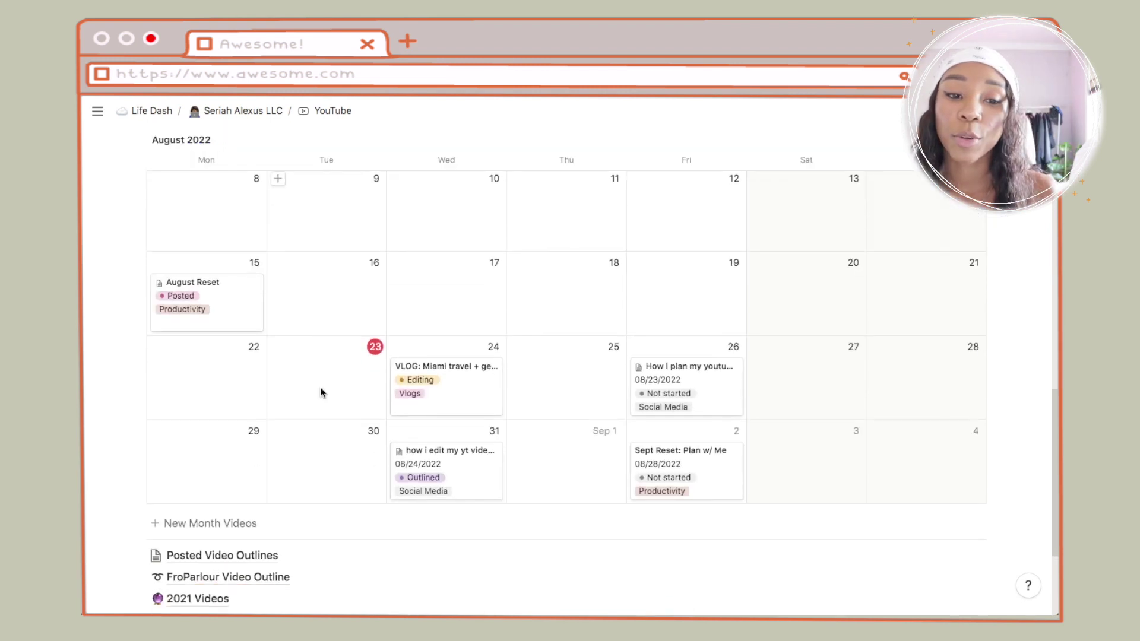
{"action": "scroll", "coordinate": [320, 392], "scroll_direction": "up", "scroll_amount": 2}
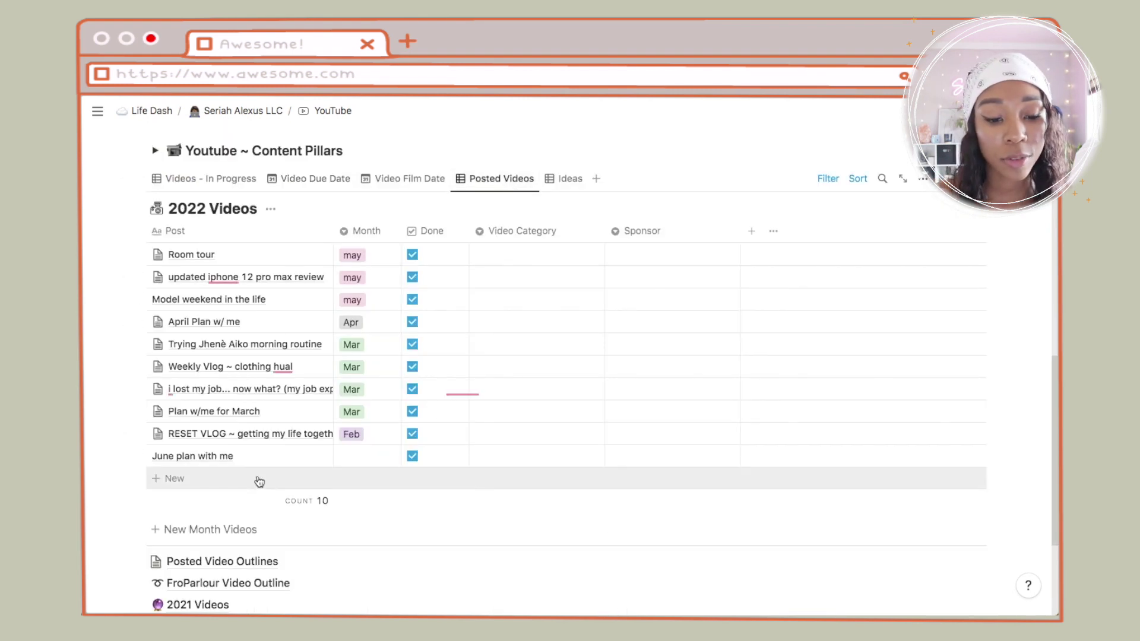
Step: Show the 2022 Videos database's Ideas view and scroll through its video category rows
{"action": "left_click", "coordinate": [564, 178]}
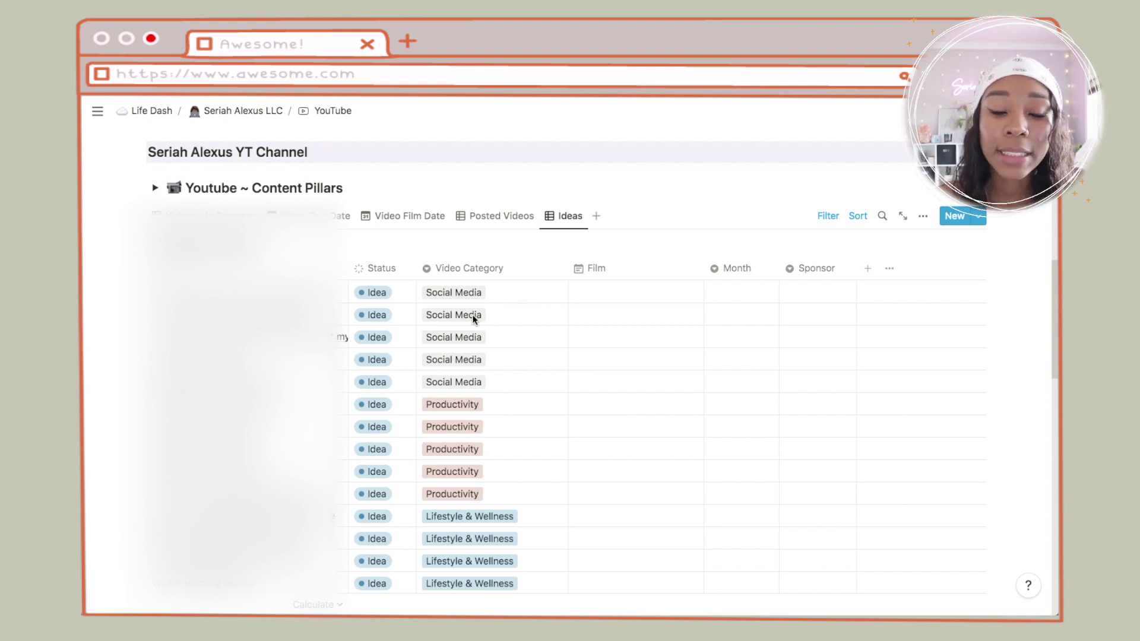
{"action": "scroll", "coordinate": [474, 319], "scroll_direction": "down", "scroll_amount": 1}
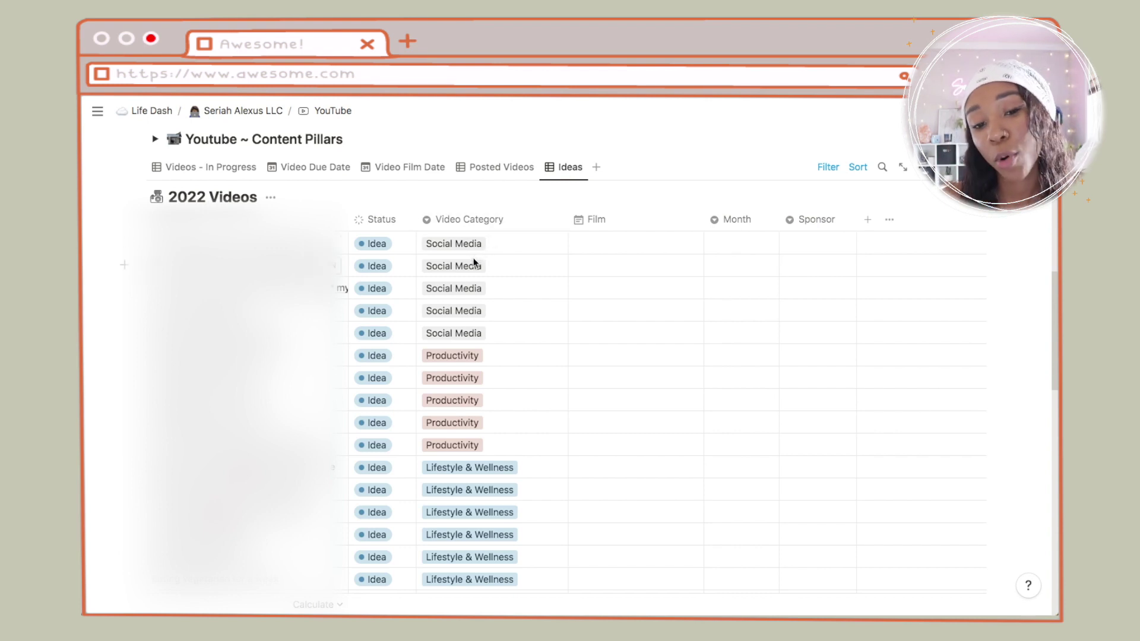
{"action": "scroll", "coordinate": [486, 344], "scroll_direction": "down", "scroll_amount": 5}
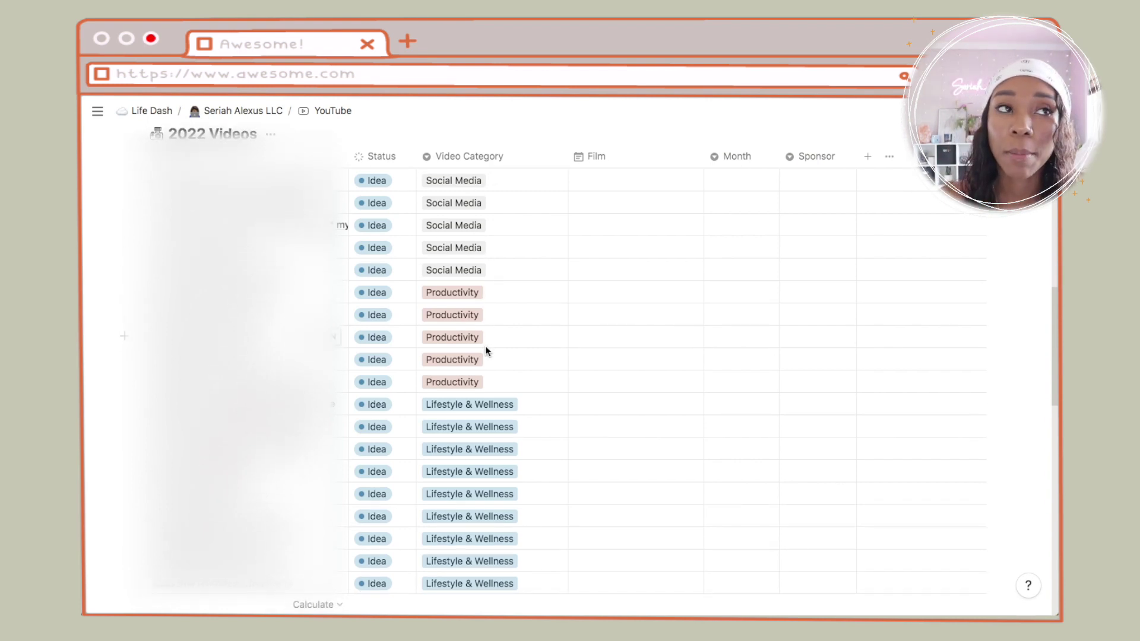
{"action": "scroll", "coordinate": [482, 407], "scroll_direction": "down", "scroll_amount": 4}
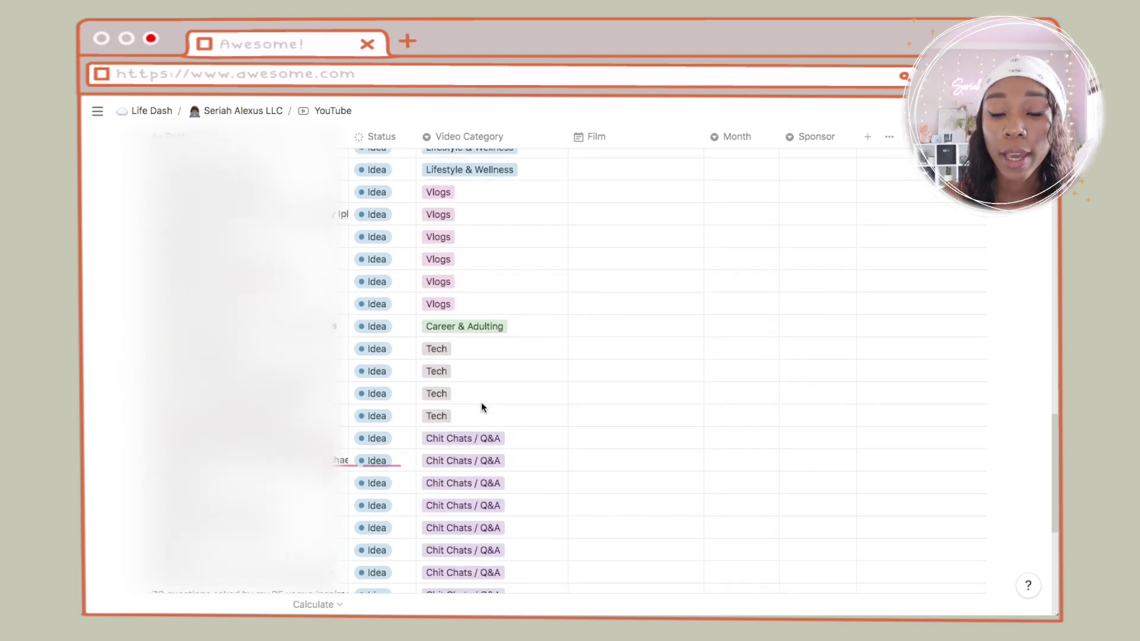
{"action": "scroll", "coordinate": [482, 407], "scroll_direction": "down", "scroll_amount": 3}
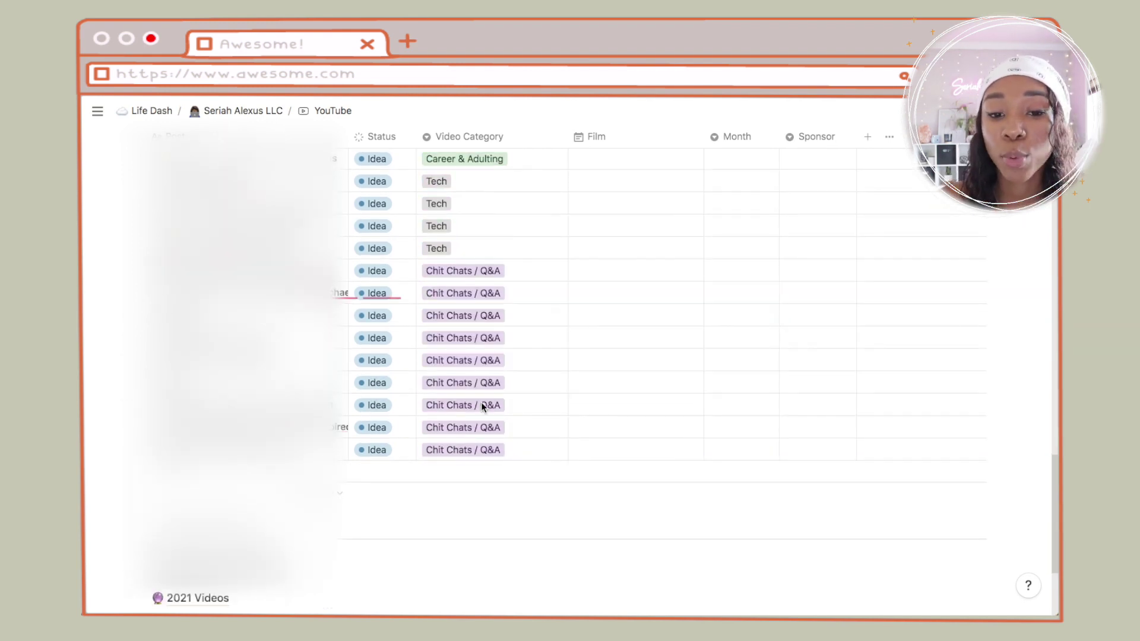
{"action": "scroll", "coordinate": [547, 243], "scroll_direction": "up", "scroll_amount": 3}
{"action": "scroll", "coordinate": [546, 243], "scroll_direction": "up", "scroll_amount": 8}
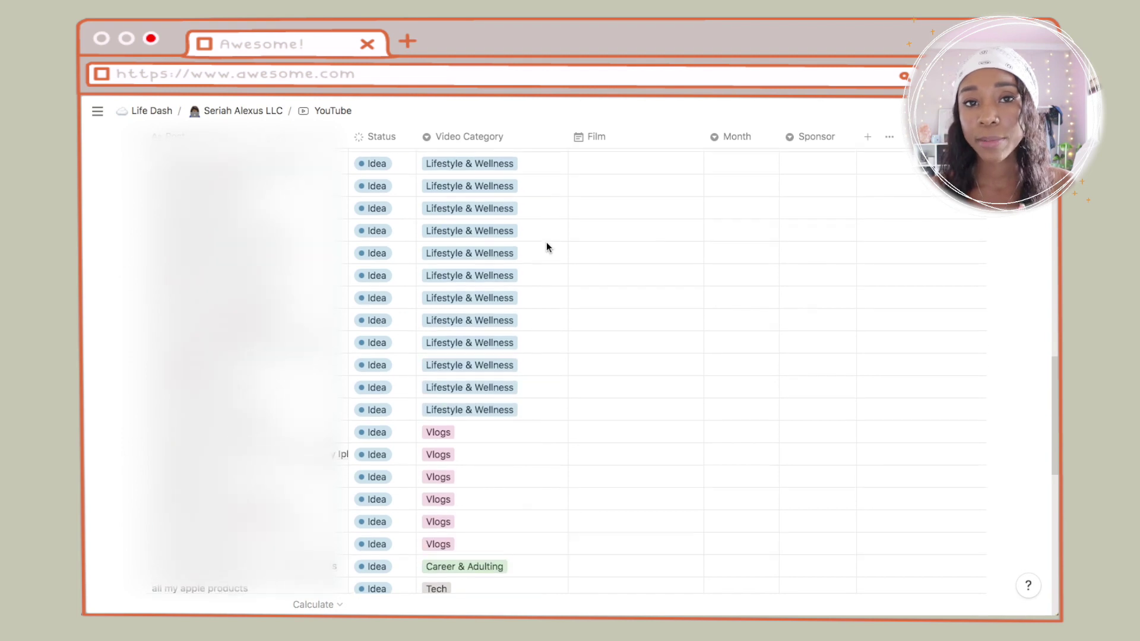
{"action": "scroll", "coordinate": [546, 246], "scroll_direction": "down", "scroll_amount": 10}
{"action": "scroll", "coordinate": [546, 245], "scroll_direction": "up", "scroll_amount": 9}
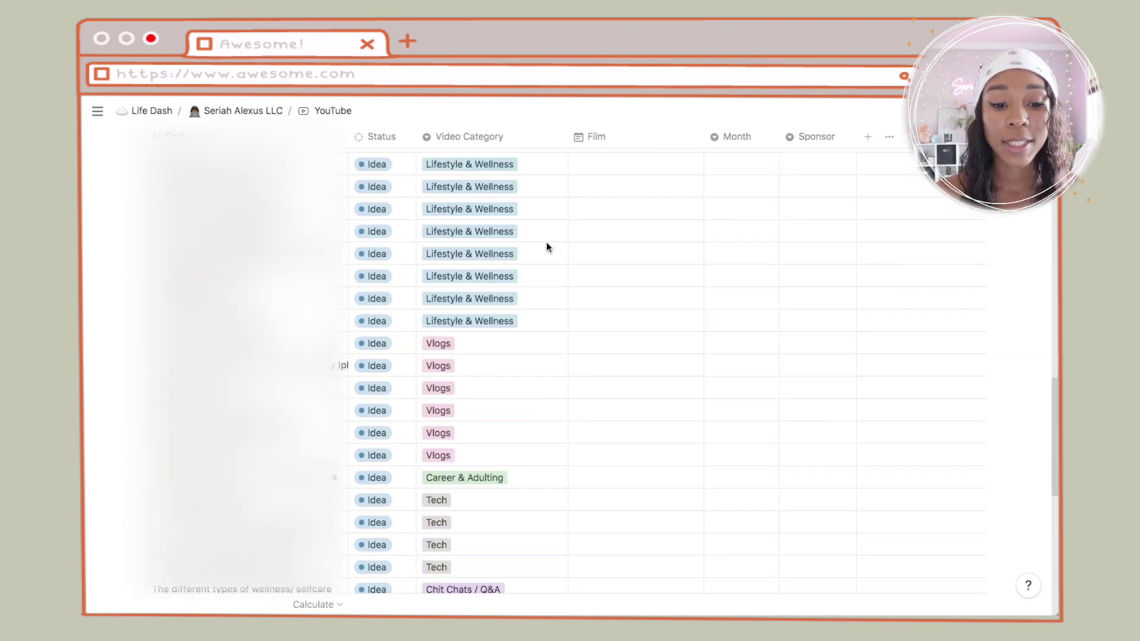
{"action": "scroll", "coordinate": [547, 247], "scroll_direction": "up", "scroll_amount": 2}
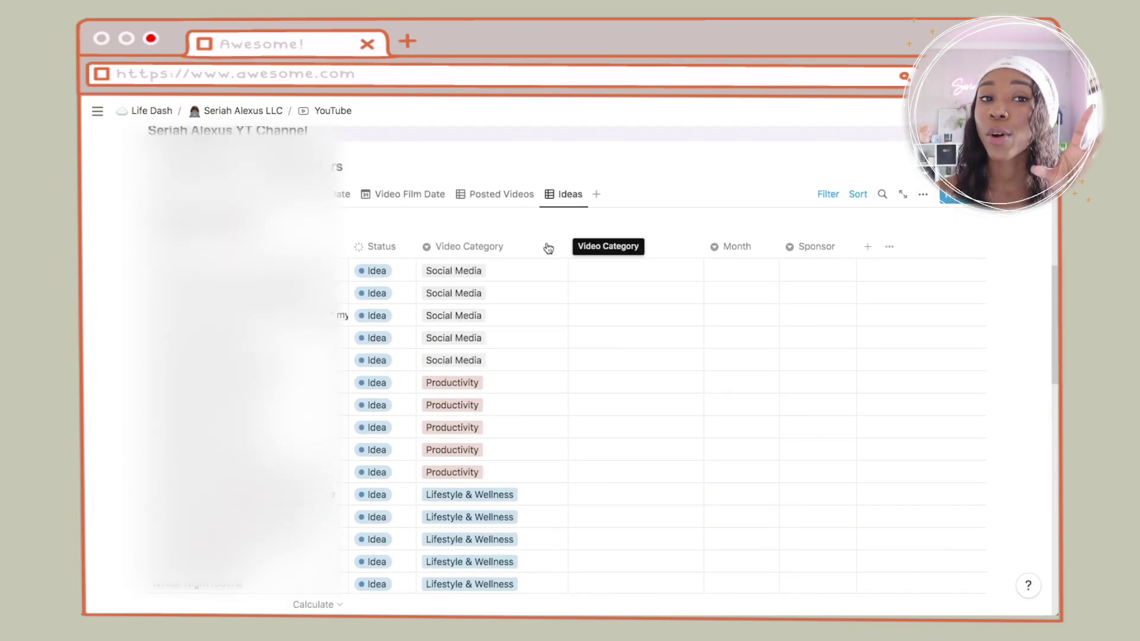
{"action": "scroll", "coordinate": [547, 248], "scroll_direction": "down", "scroll_amount": 5}
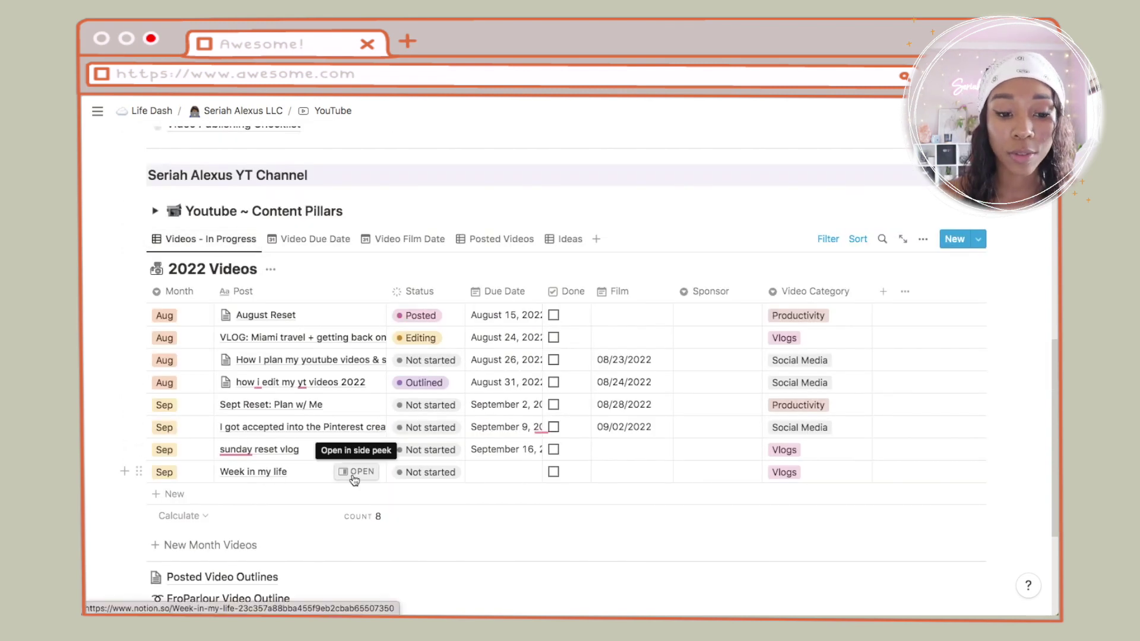
Step: Open Week in my life in side peek, reveal its Film property, and apply the New video template
{"action": "left_click", "coordinate": [353, 479]}
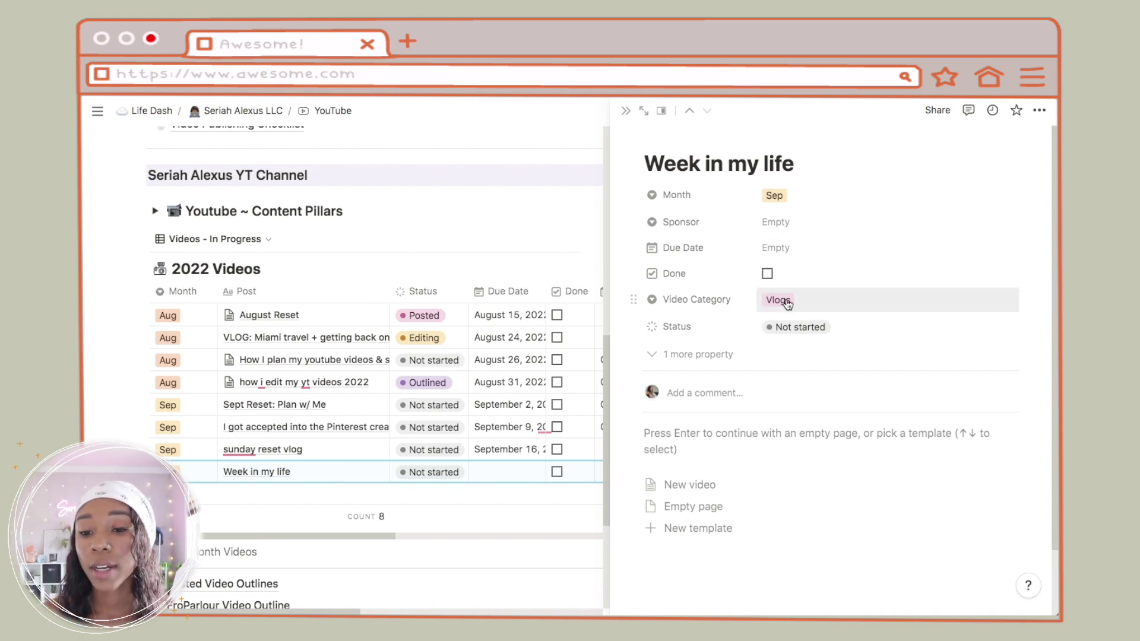
{"action": "left_click", "coordinate": [695, 354]}
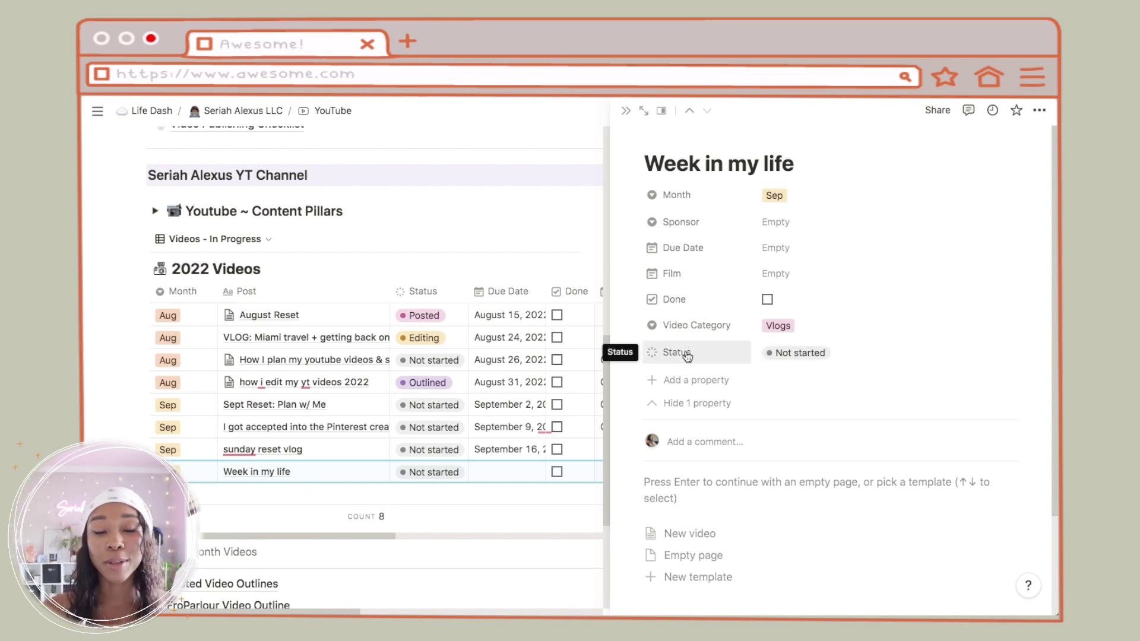
{"action": "left_click", "coordinate": [794, 356]}
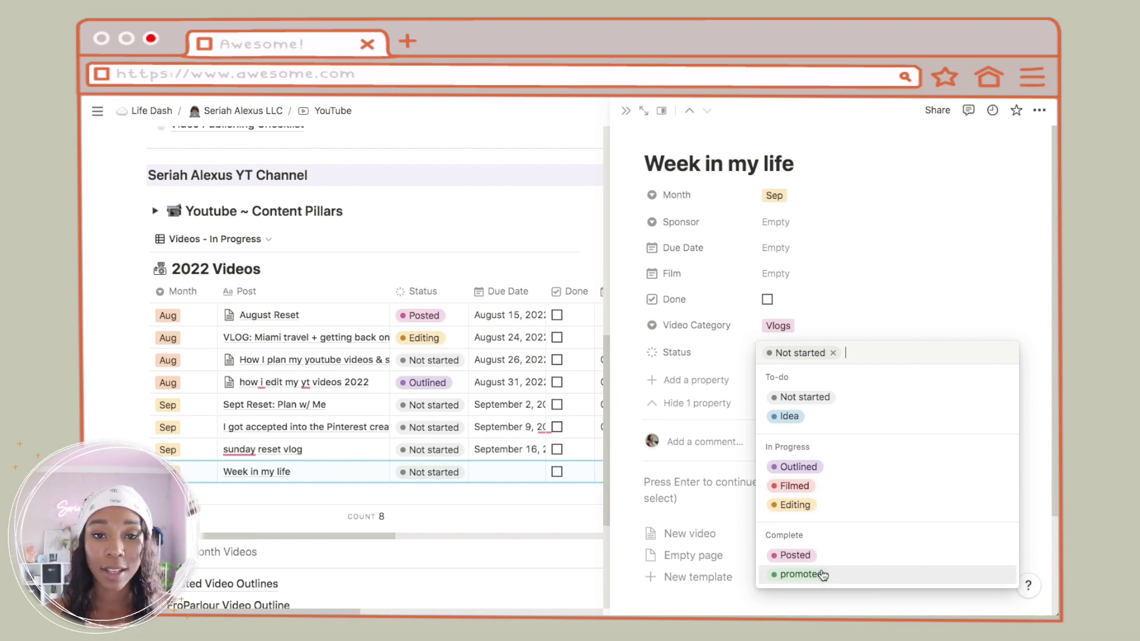
{"action": "scroll", "coordinate": [671, 416], "scroll_direction": "down", "scroll_amount": 2}
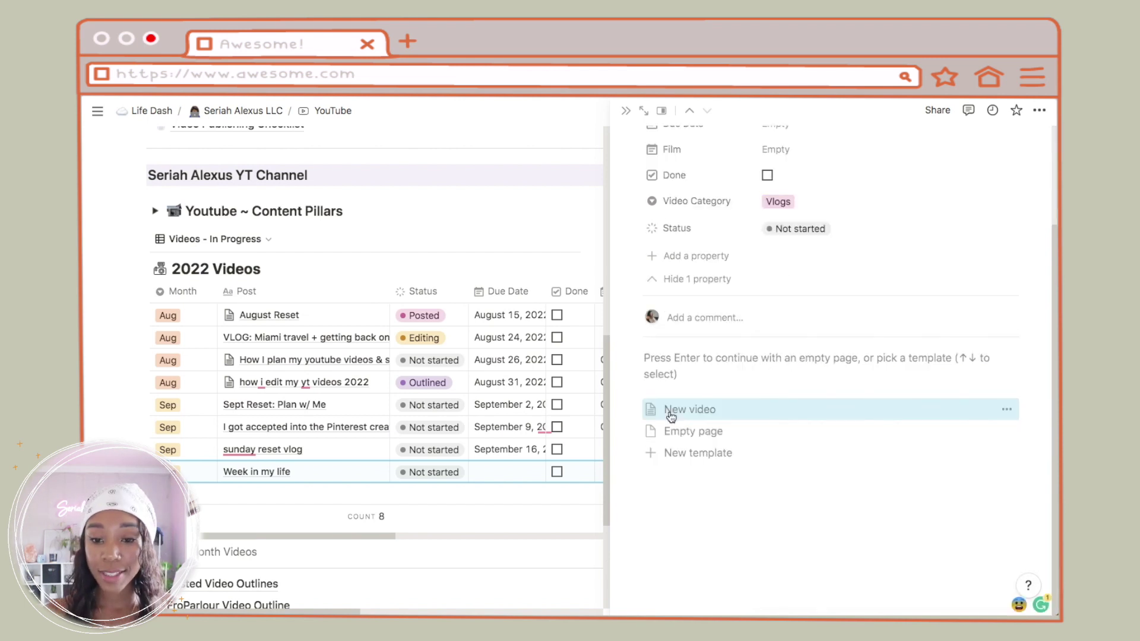
{"action": "left_click", "coordinate": [671, 414]}
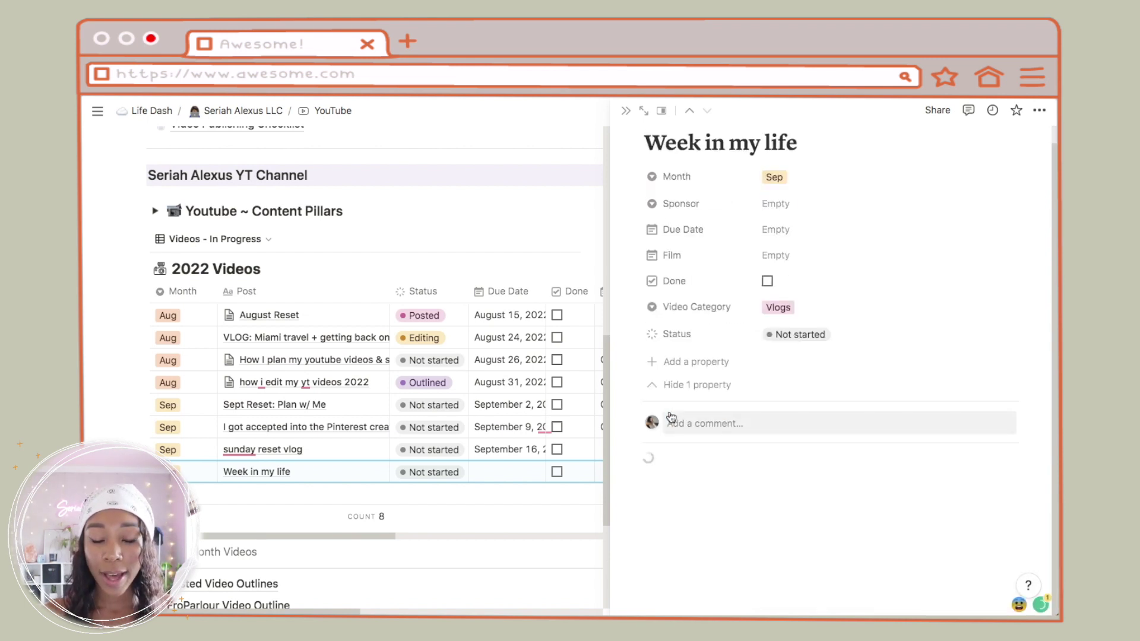
Step: Widen the side peek panel showing the Week in my life video page
{"action": "scroll", "coordinate": [671, 416], "scroll_direction": "down", "scroll_amount": 5}
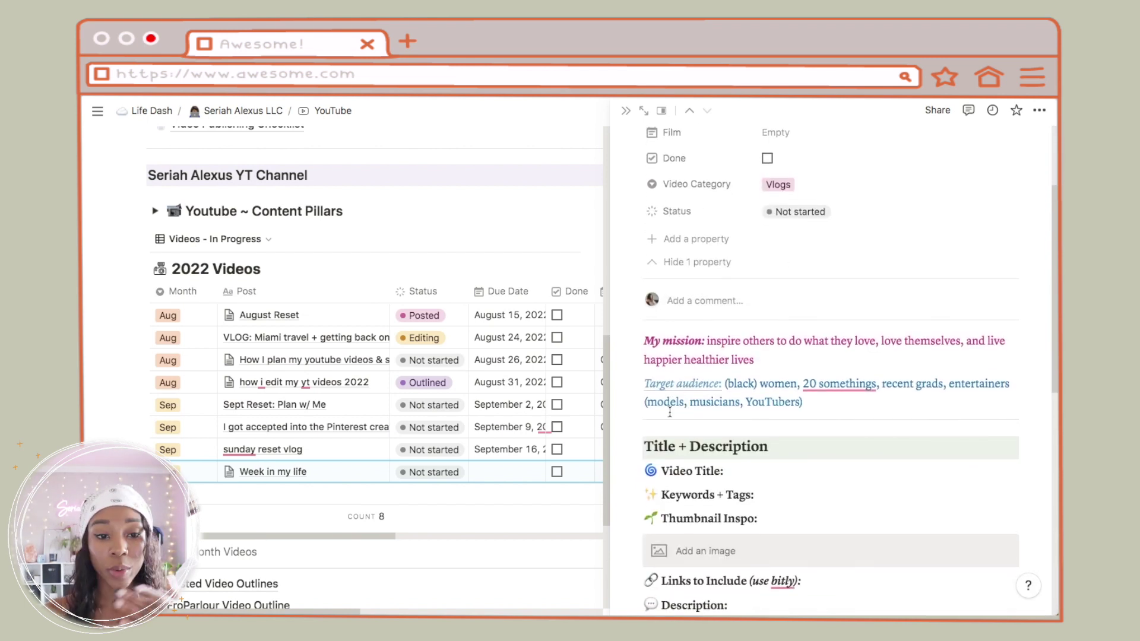
{"action": "scroll", "coordinate": [670, 416], "scroll_direction": "up", "scroll_amount": 4}
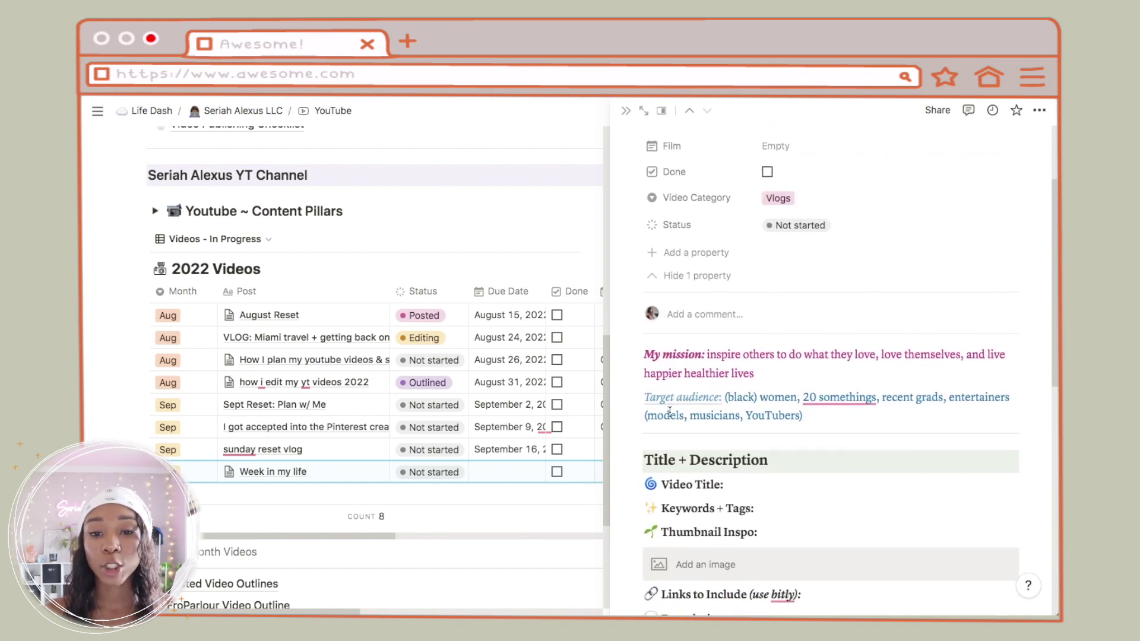
{"action": "left_click_drag", "start_coordinate": [607, 332], "coordinate": [407, 380]}
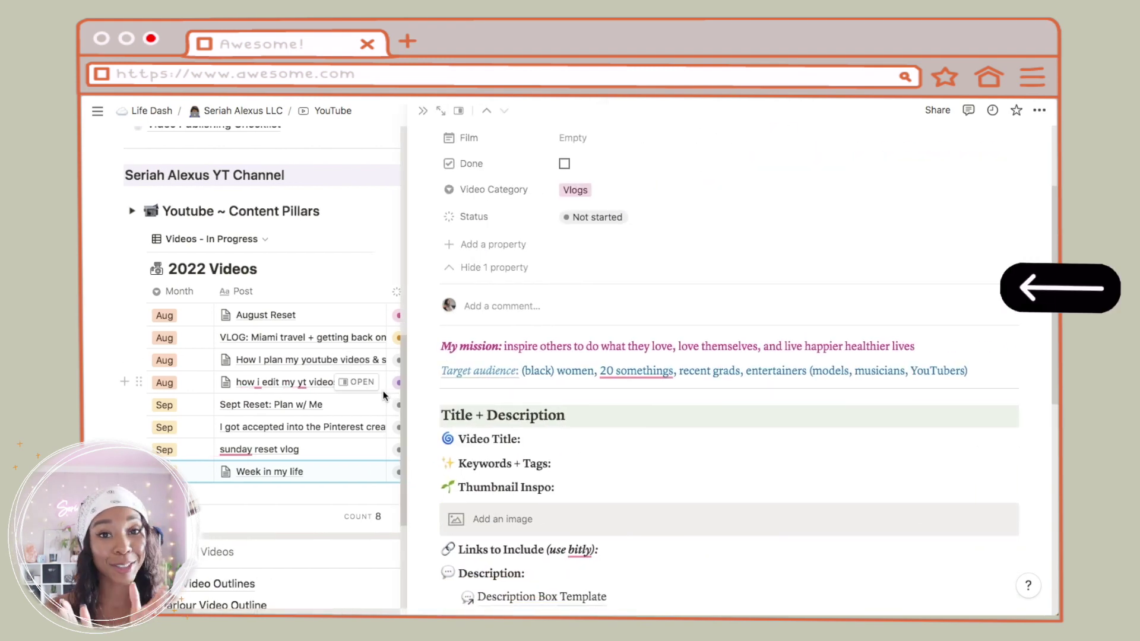
{"action": "scroll", "coordinate": [645, 487], "scroll_direction": "down", "scroll_amount": 1}
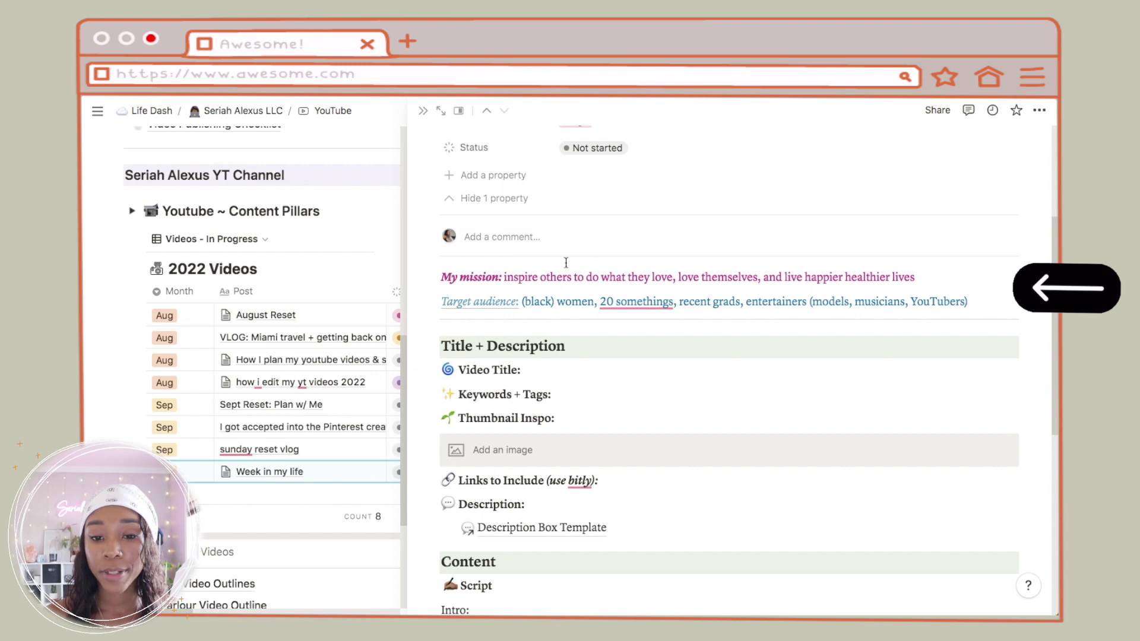
{"action": "scroll", "coordinate": [315, 251], "scroll_direction": "up", "scroll_amount": 10}
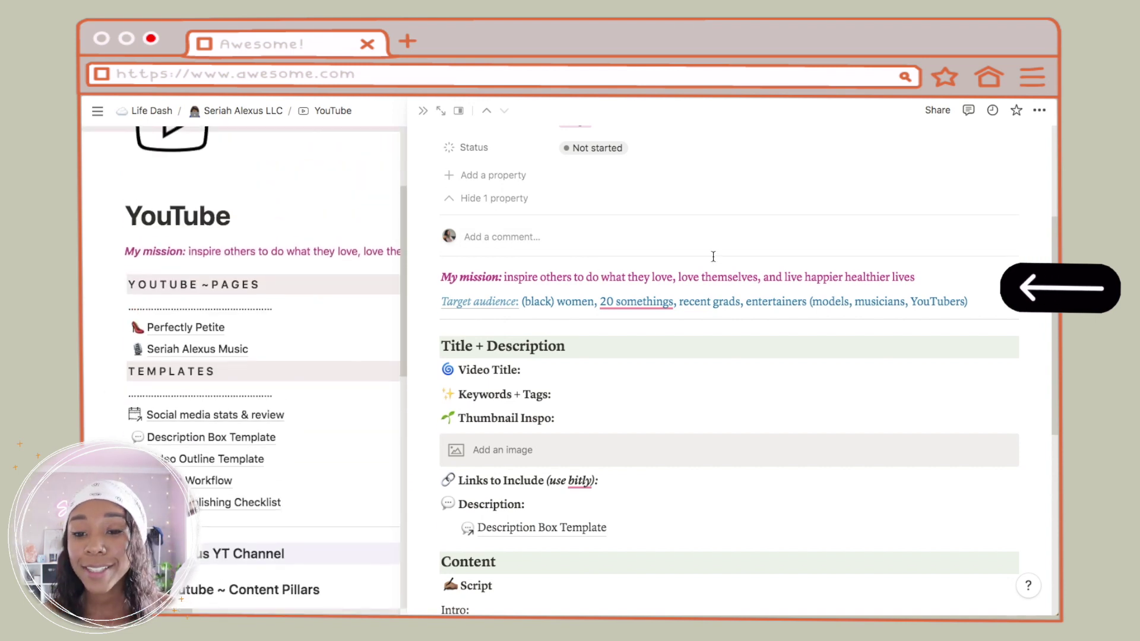
Step: Place the cursor in the template's Target audience line, then in the Video Title line
{"action": "mouse_move", "coordinate": [497, 304]}
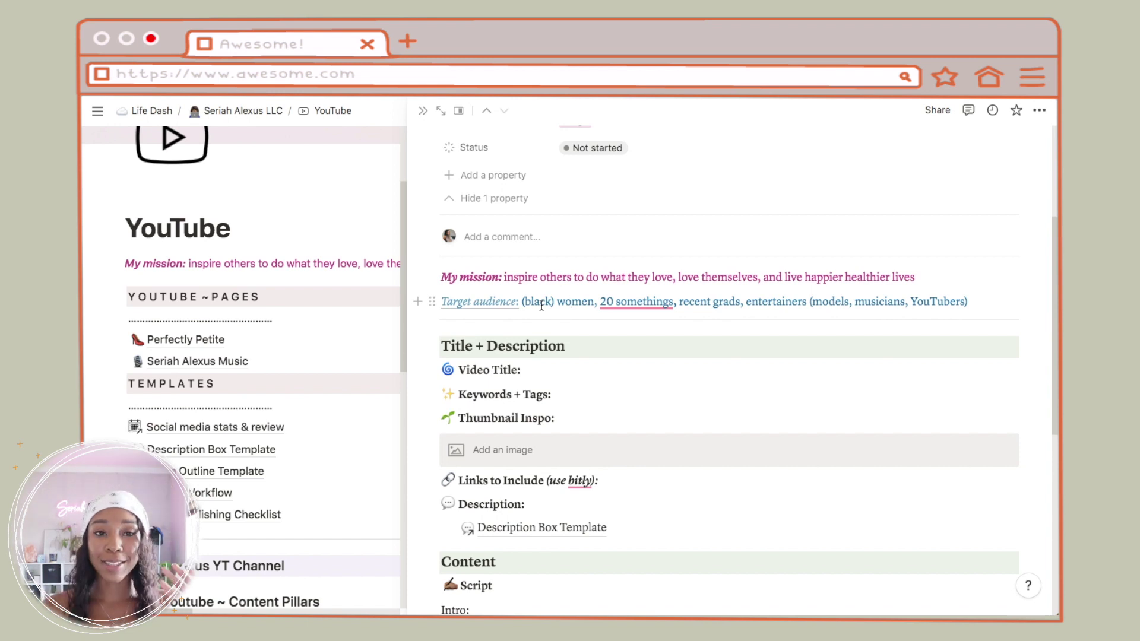
{"action": "left_click", "coordinate": [572, 302]}
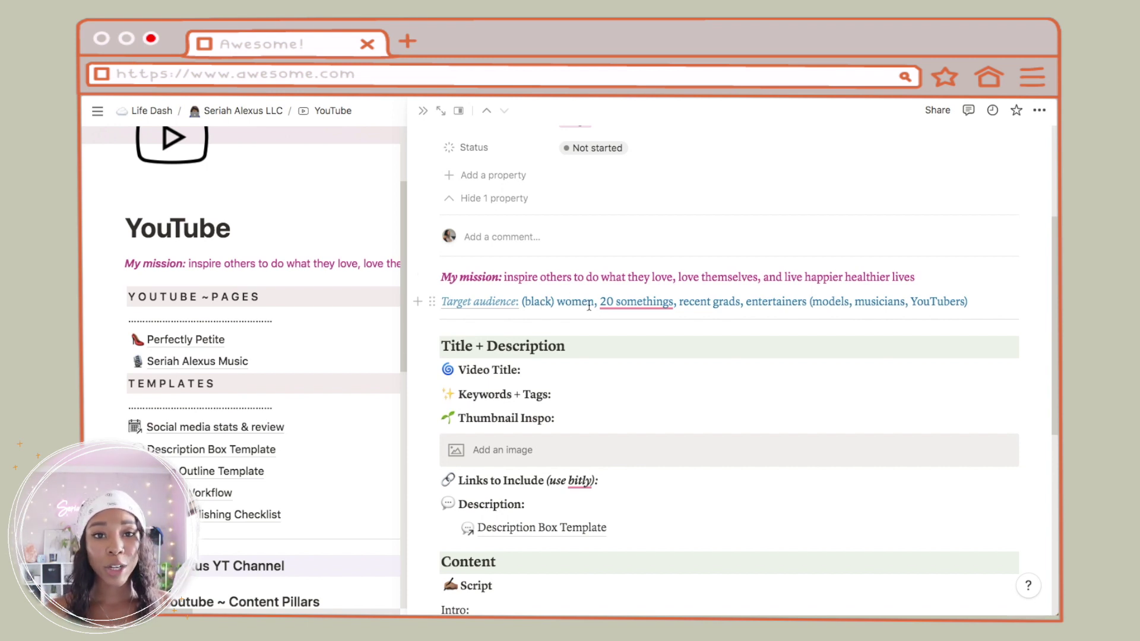
{"action": "mouse_move", "coordinate": [619, 306]}
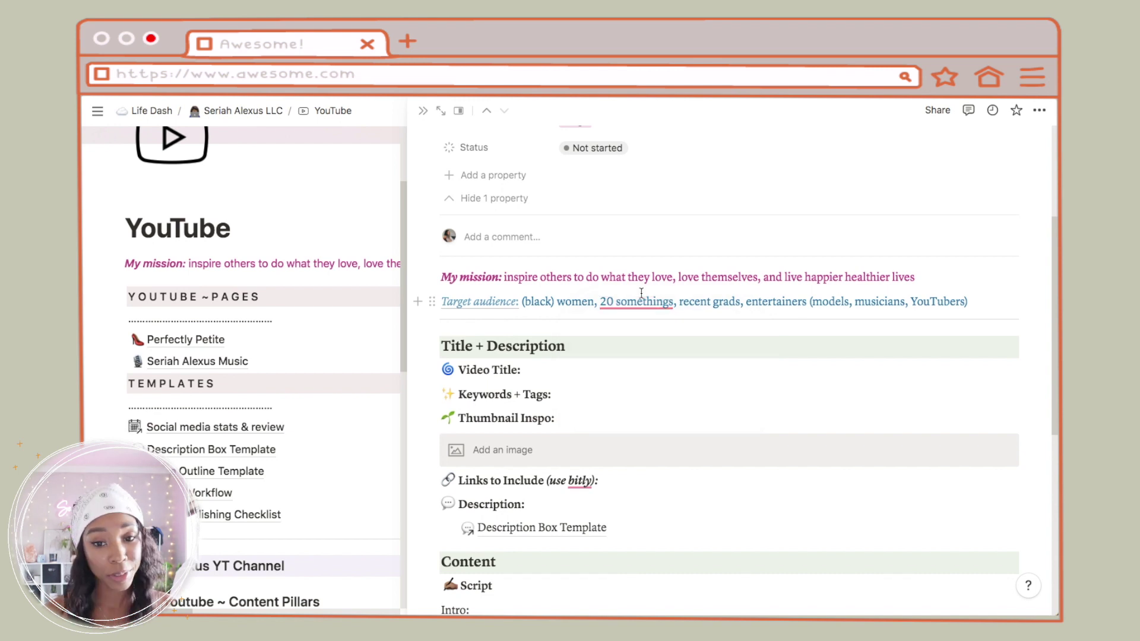
{"action": "left_click", "coordinate": [552, 366]}
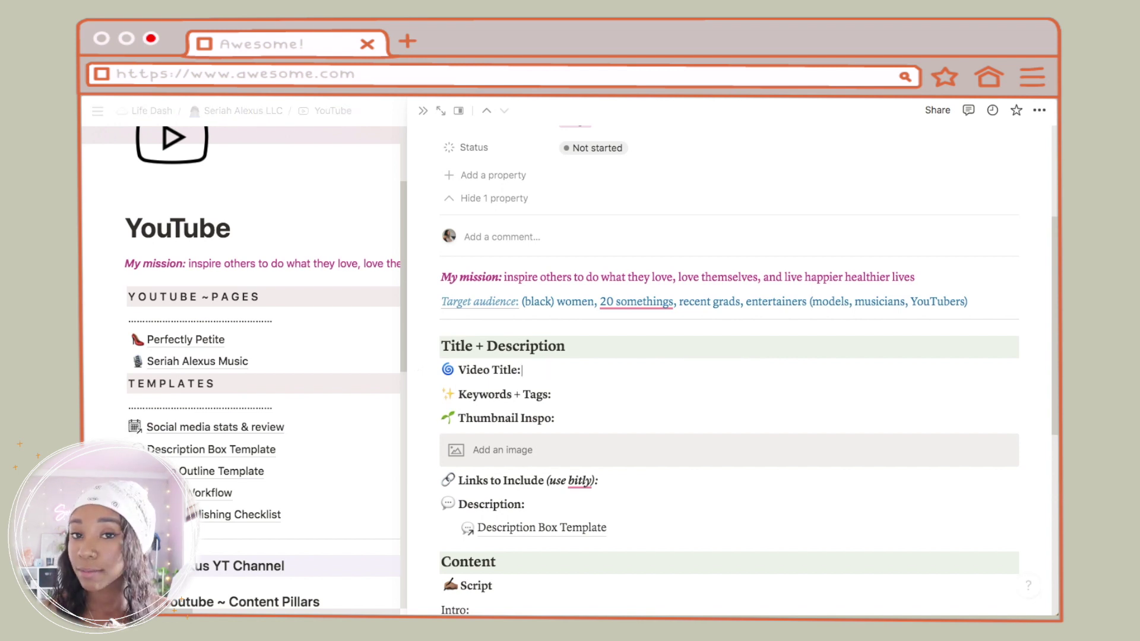
{"action": "scroll", "coordinate": [729, 368], "scroll_direction": "down", "scroll_amount": 3}
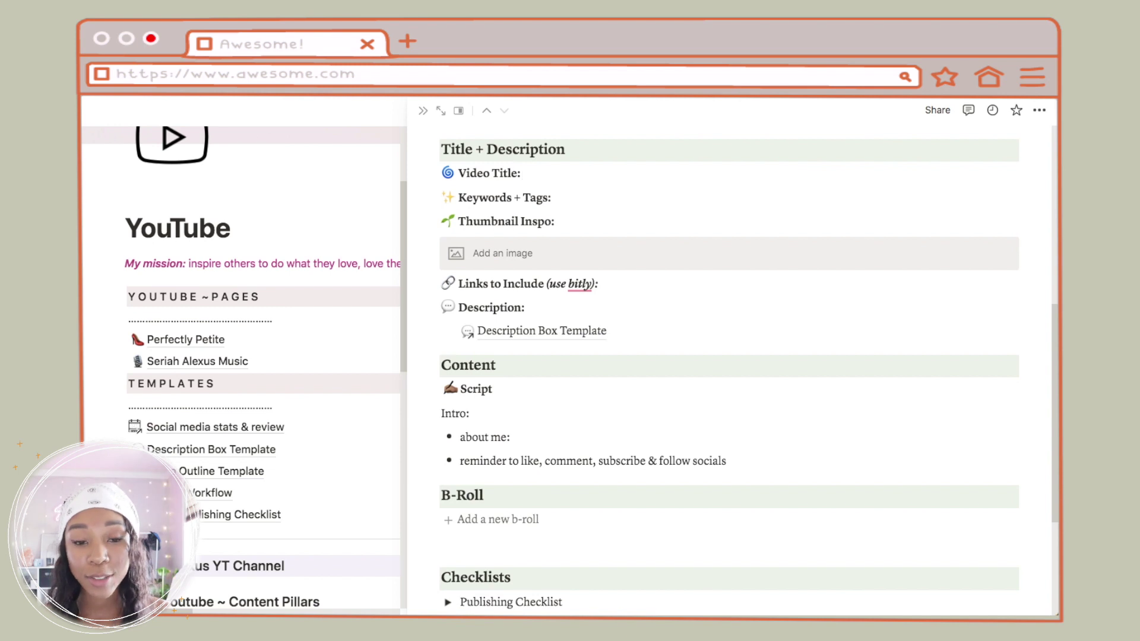
{"action": "scroll", "coordinate": [533, 404], "scroll_direction": "up", "scroll_amount": 1}
{"action": "scroll", "coordinate": [533, 404], "scroll_direction": "down", "scroll_amount": 1}
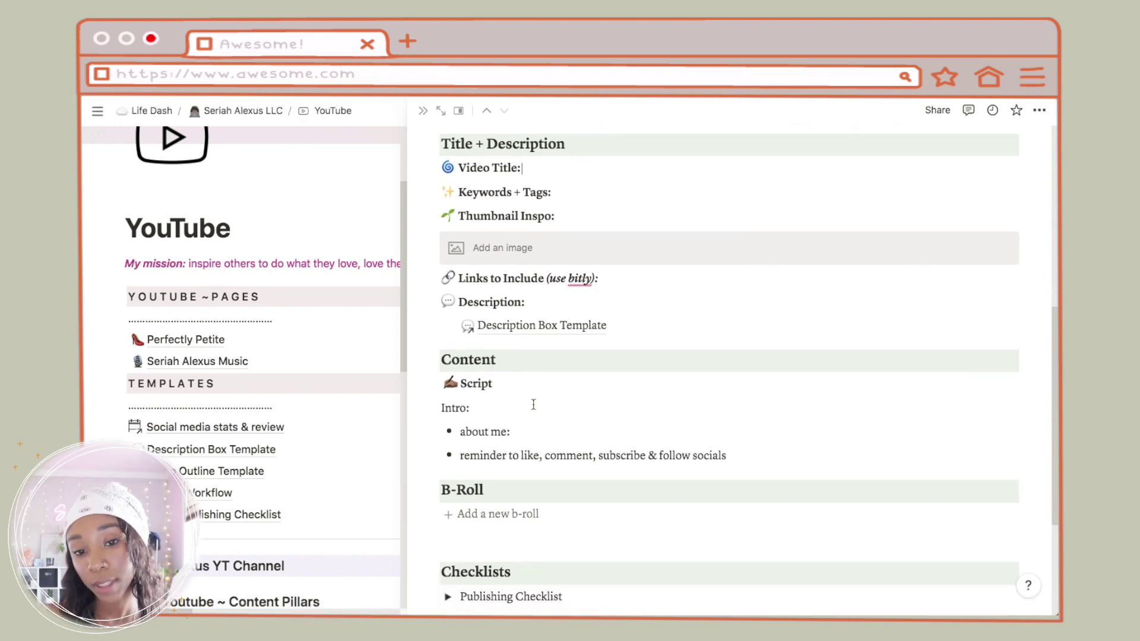
{"action": "left_click", "coordinate": [608, 286]}
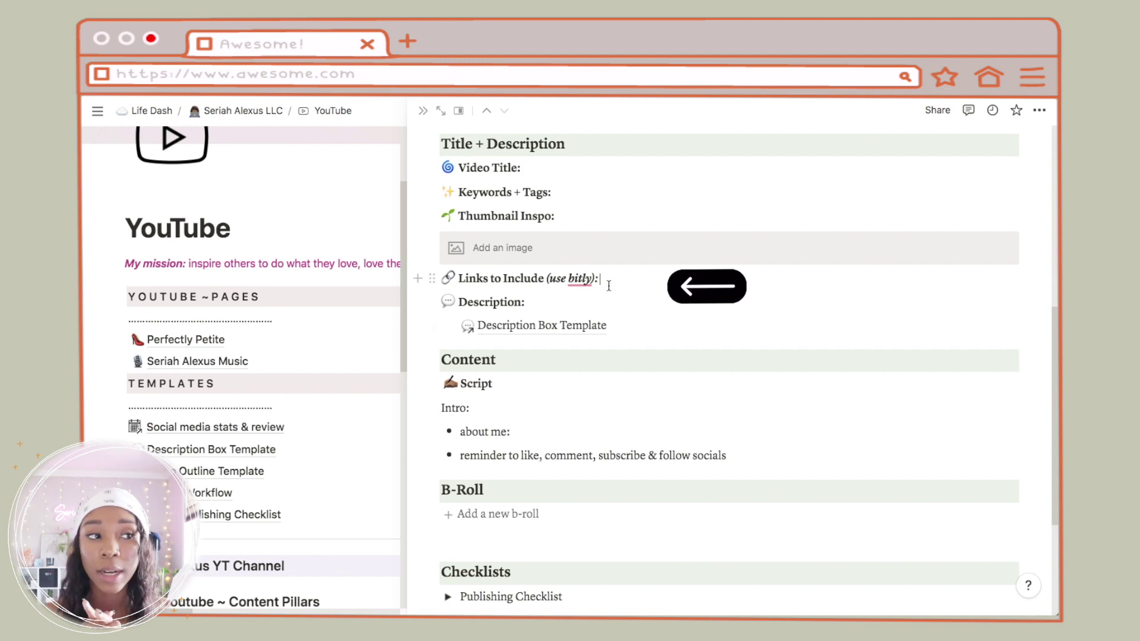
{"action": "mouse_move", "coordinate": [578, 290]}
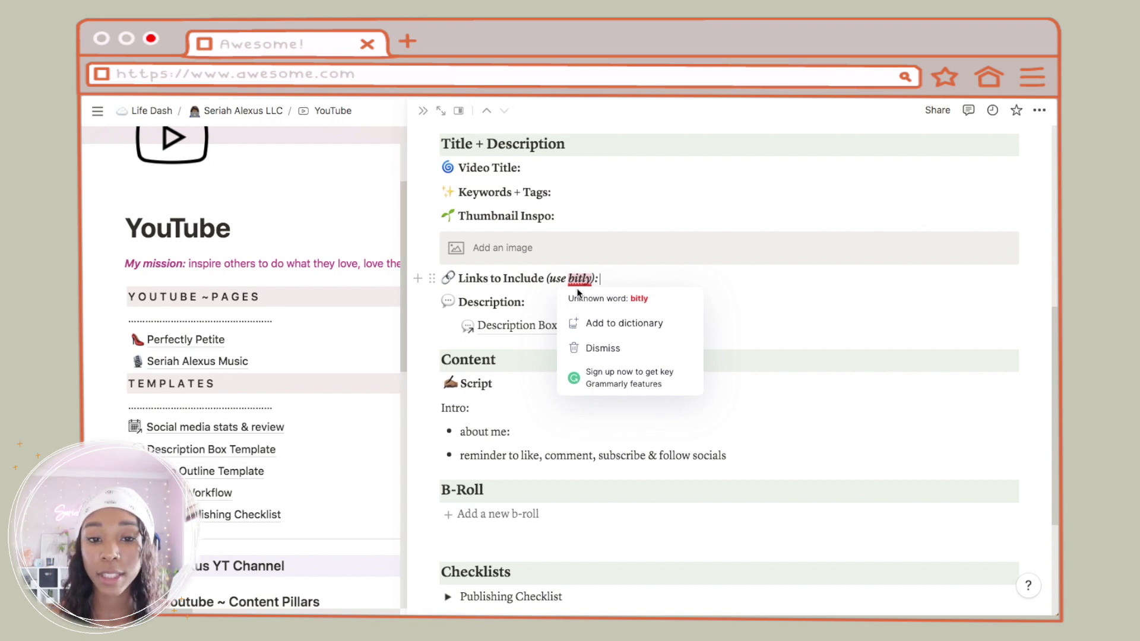
{"action": "left_click", "coordinate": [525, 303]}
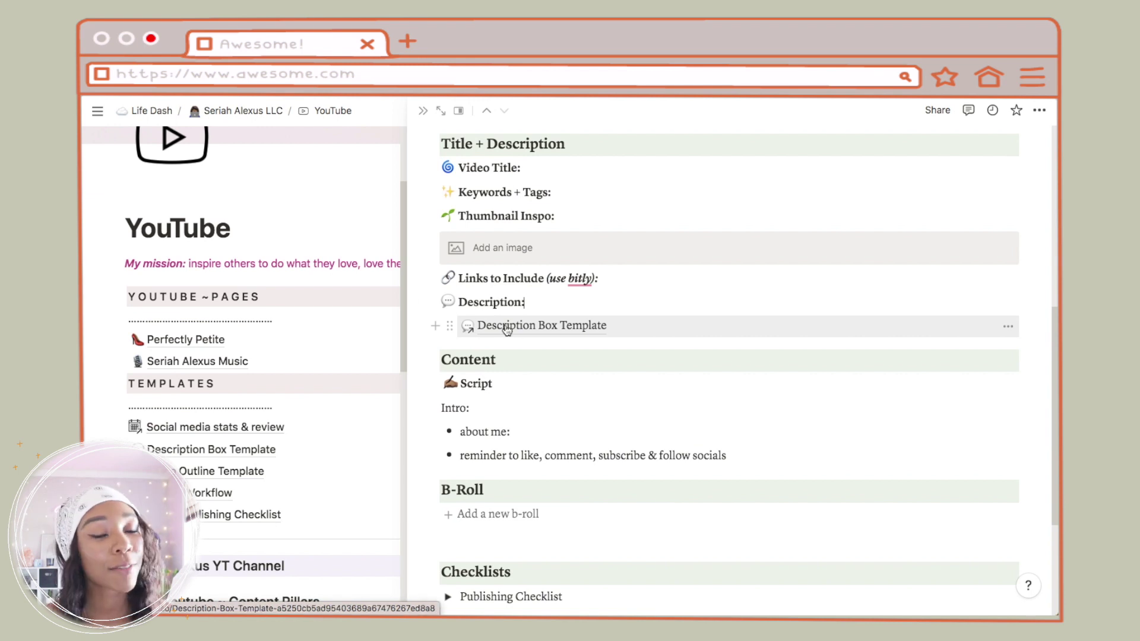
{"action": "scroll", "coordinate": [588, 367], "scroll_direction": "down", "scroll_amount": 3}
{"action": "left_click", "coordinate": [510, 296]}
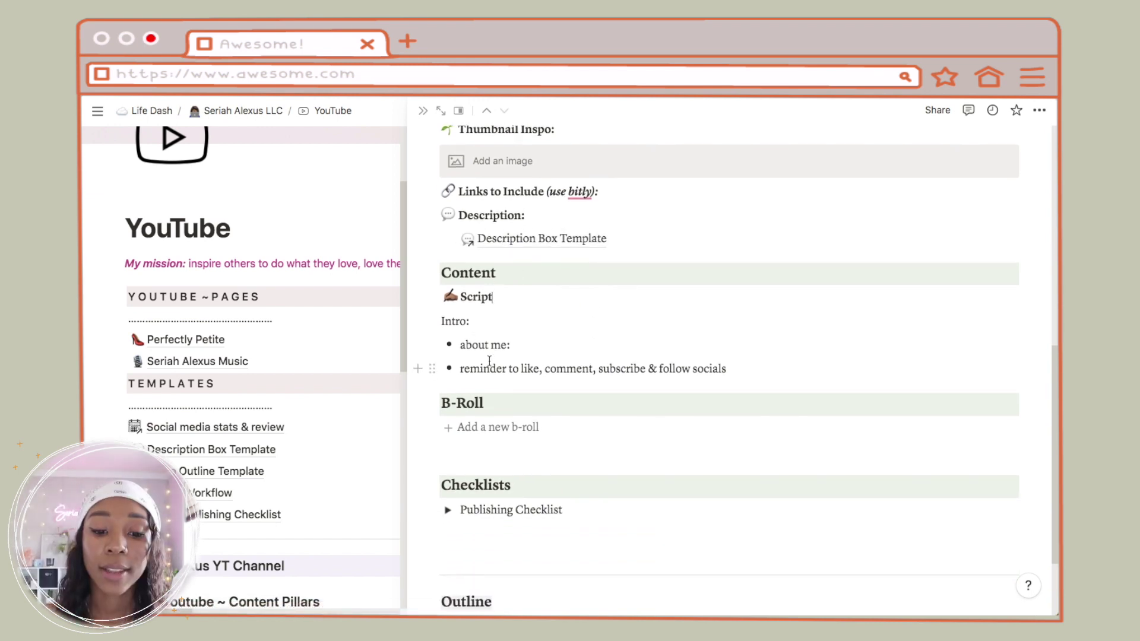
{"action": "scroll", "coordinate": [489, 361], "scroll_direction": "down", "scroll_amount": 1}
{"action": "scroll", "coordinate": [489, 361], "scroll_direction": "up", "scroll_amount": 2}
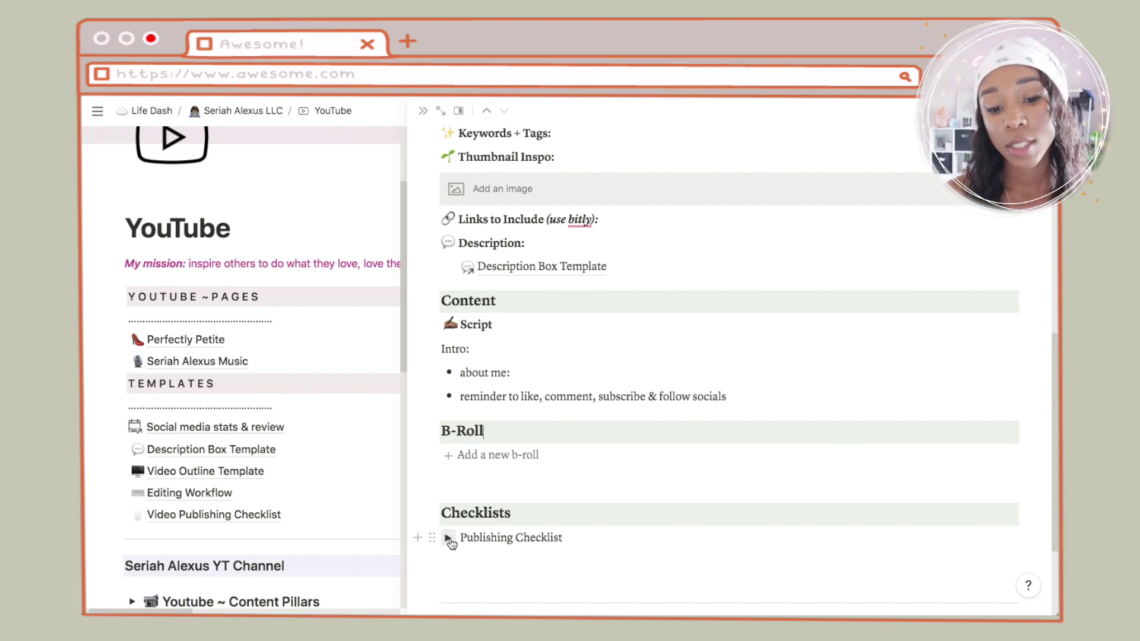
{"action": "scroll", "coordinate": [433, 332], "scroll_direction": "up", "scroll_amount": 15}
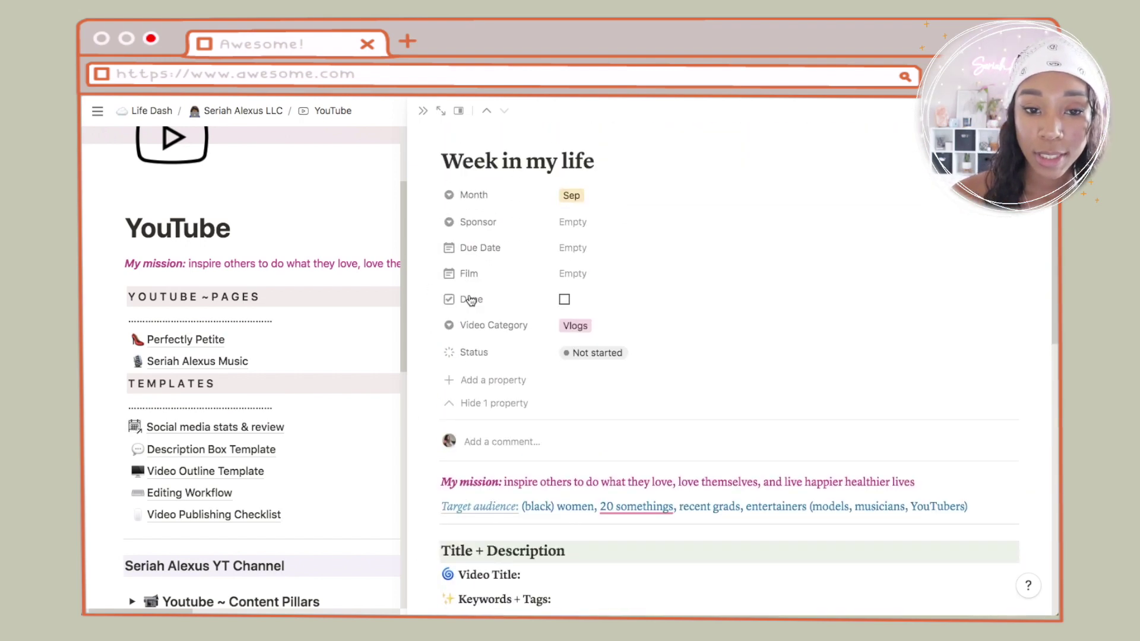
Step: Close the Week in my life side panel
{"action": "scroll", "coordinate": [606, 453], "scroll_direction": "down", "scroll_amount": 8}
{"action": "scroll", "coordinate": [606, 448], "scroll_direction": "up", "scroll_amount": 4}
{"action": "scroll", "coordinate": [607, 452], "scroll_direction": "up", "scroll_amount": 10}
{"action": "left_click", "coordinate": [422, 111]}
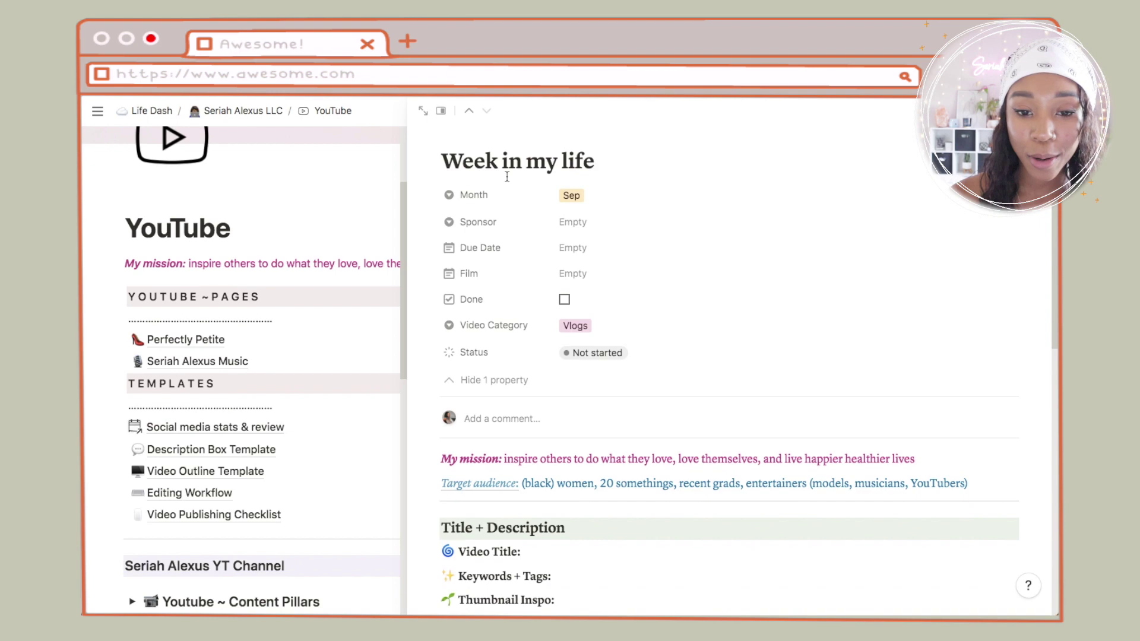
Step: Open Pose Ideas for selfies from the Tiktok Content Calendar, then the UGC website entry
{"action": "scroll", "coordinate": [512, 305], "scroll_direction": "down", "scroll_amount": 7}
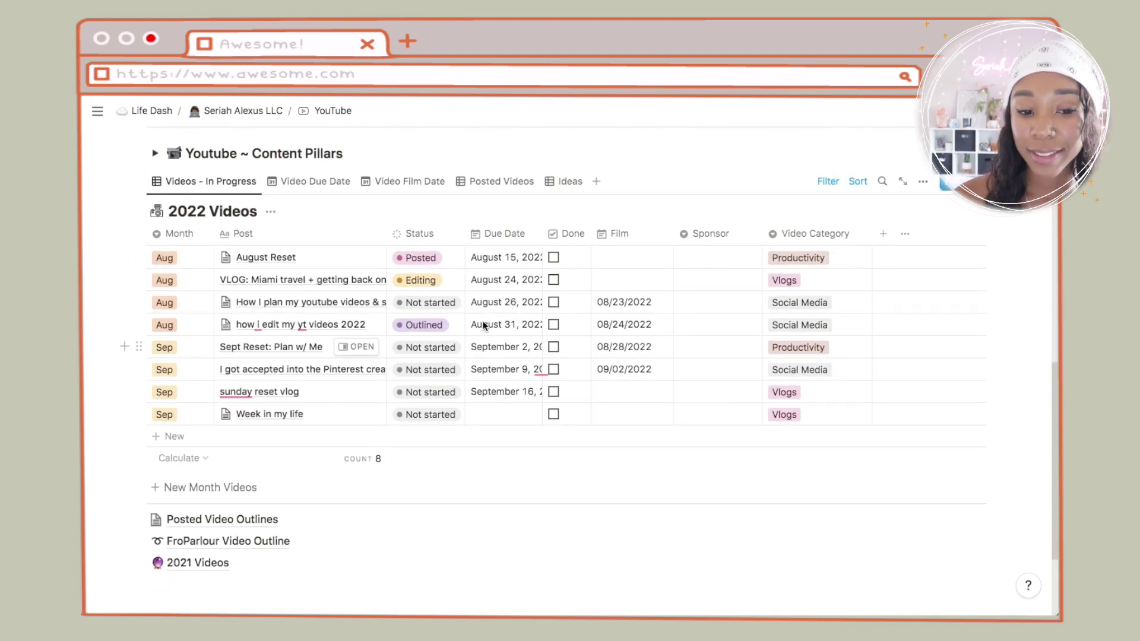
{"action": "scroll", "coordinate": [231, 307], "scroll_direction": "down", "scroll_amount": 15}
{"action": "scroll", "coordinate": [232, 308], "scroll_direction": "down", "scroll_amount": 2}
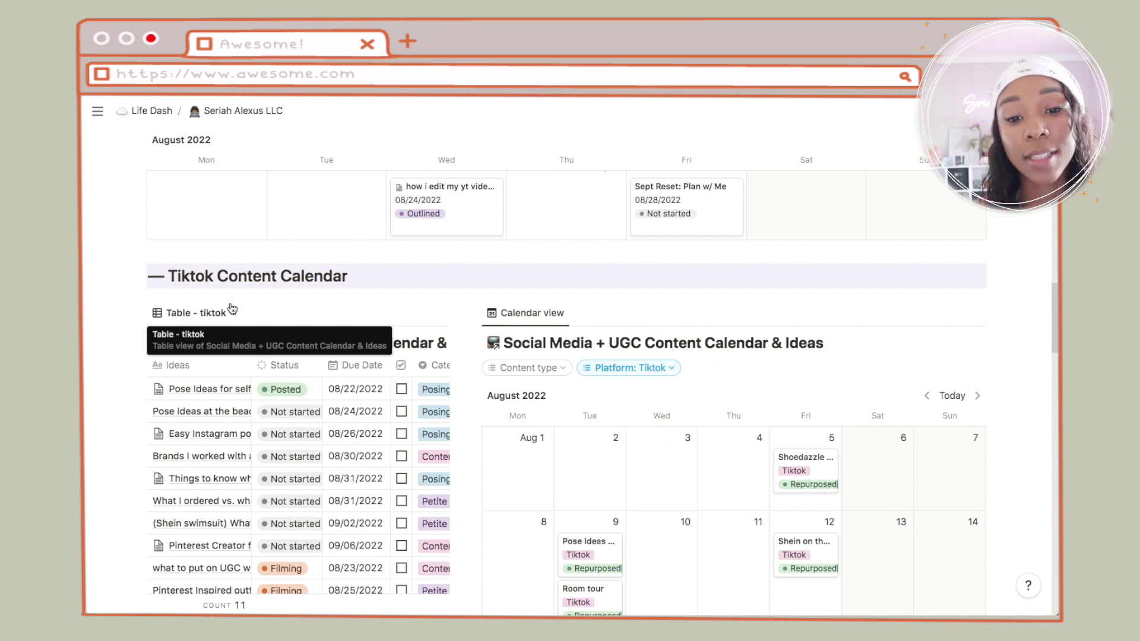
{"action": "scroll", "coordinate": [812, 466], "scroll_direction": "down", "scroll_amount": 3}
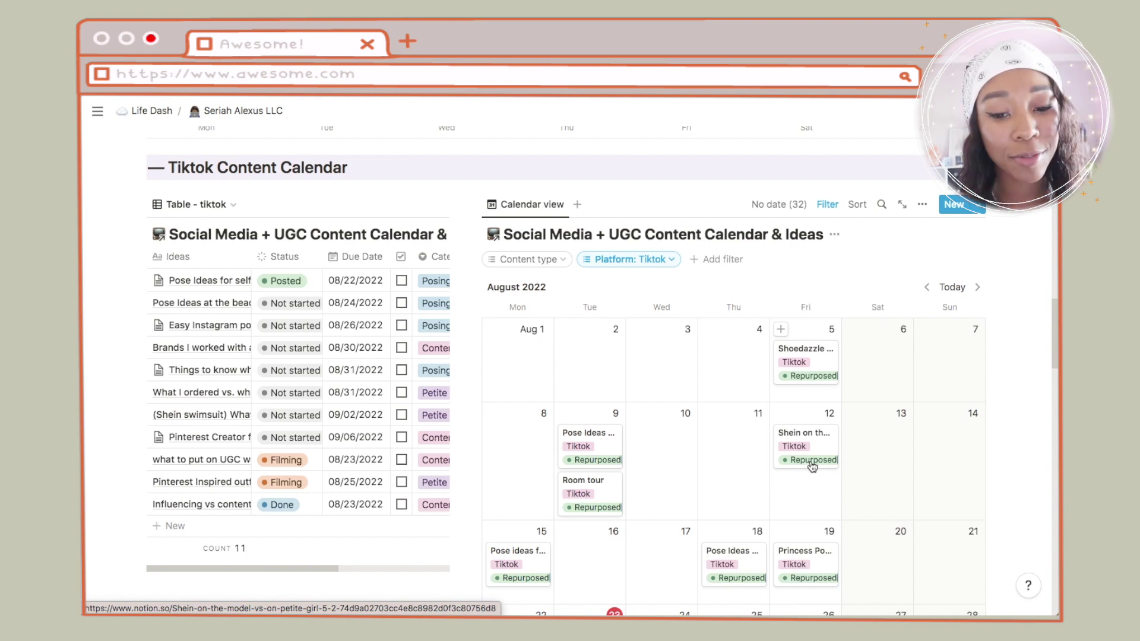
{"action": "scroll", "coordinate": [812, 467], "scroll_direction": "down", "scroll_amount": 1}
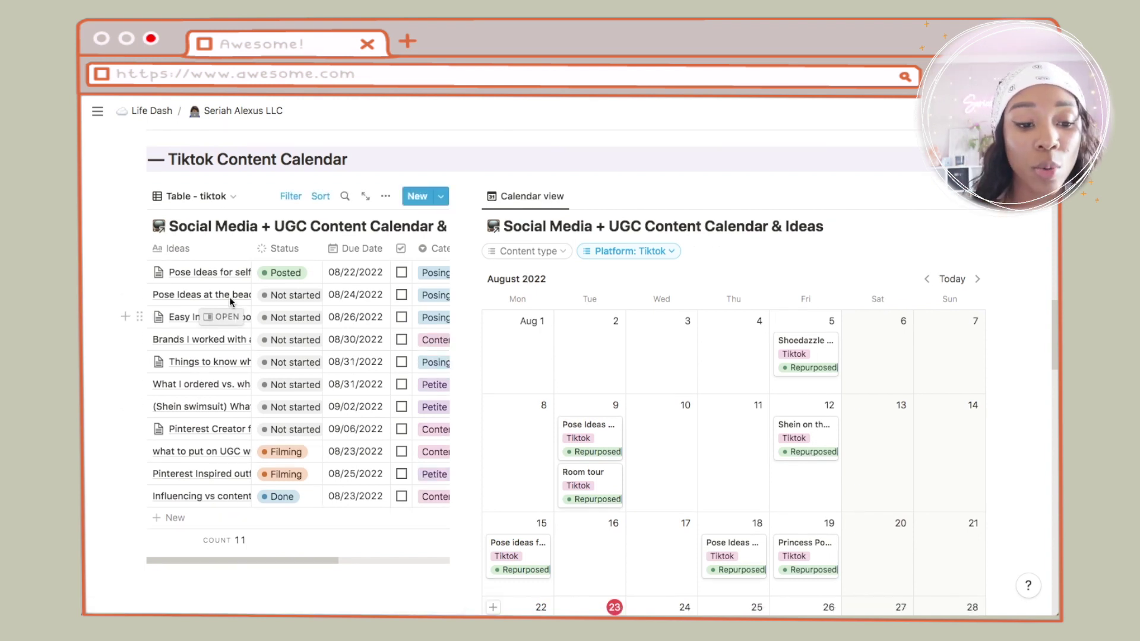
{"action": "left_click", "coordinate": [226, 274]}
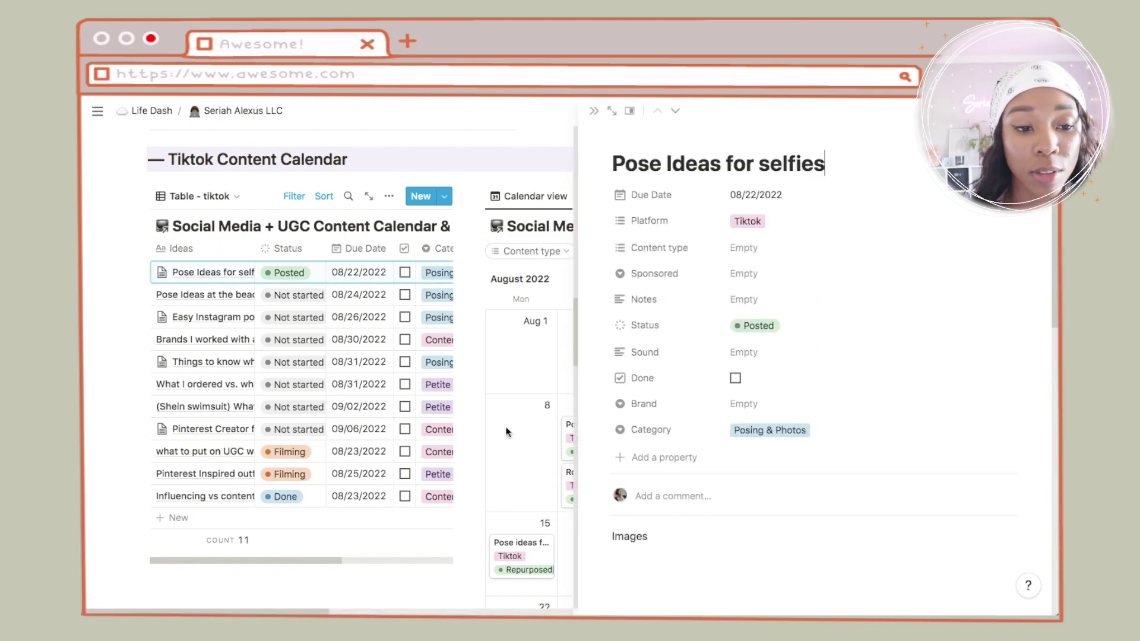
{"action": "scroll", "coordinate": [711, 526], "scroll_direction": "down", "scroll_amount": 10}
{"action": "scroll", "coordinate": [710, 526], "scroll_direction": "up", "scroll_amount": 10}
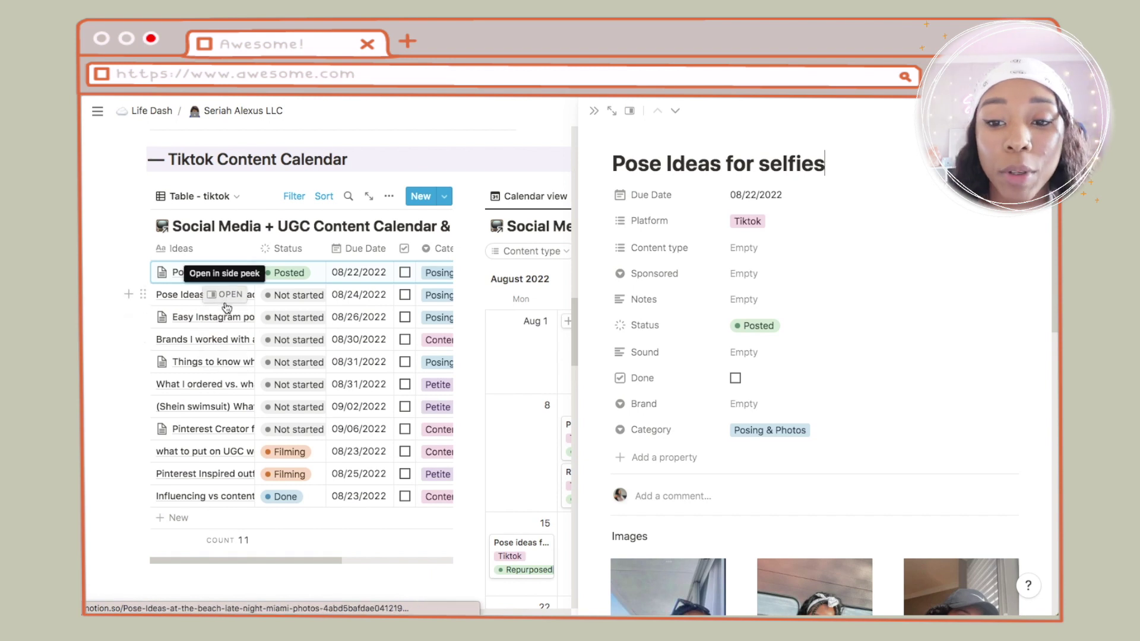
{"action": "left_click", "coordinate": [225, 451]}
Step: Apply the Tiktok template and look over the Platform, Content type and Status choices unchanged
{"action": "scroll", "coordinate": [662, 380], "scroll_direction": "down", "scroll_amount": 3}
{"action": "left_click", "coordinate": [659, 404]}
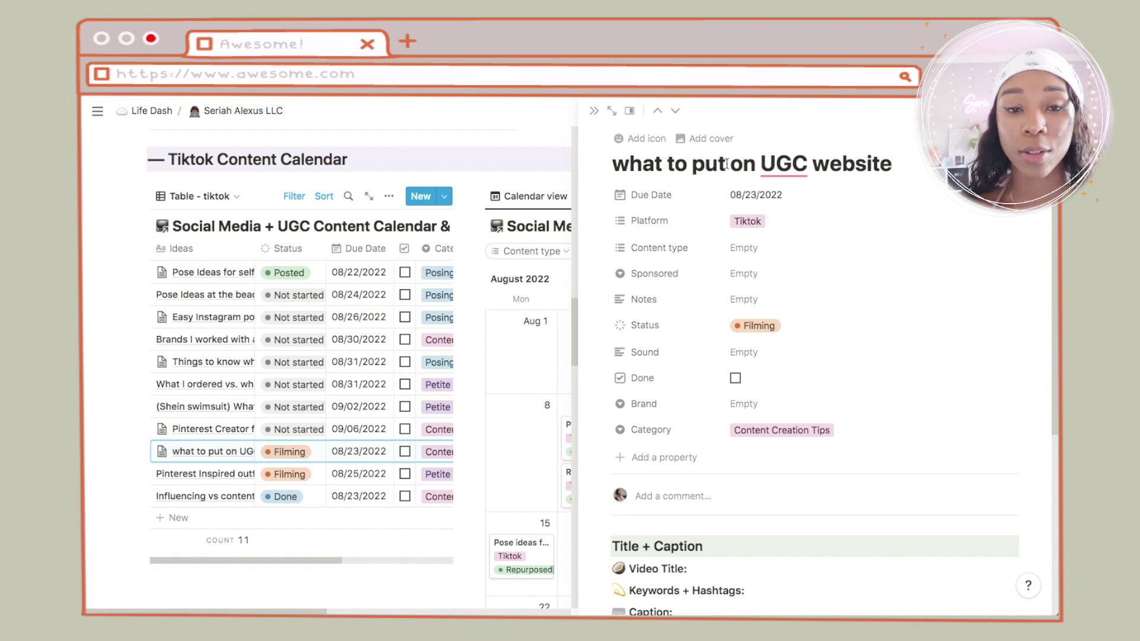
{"action": "left_click", "coordinate": [776, 222]}
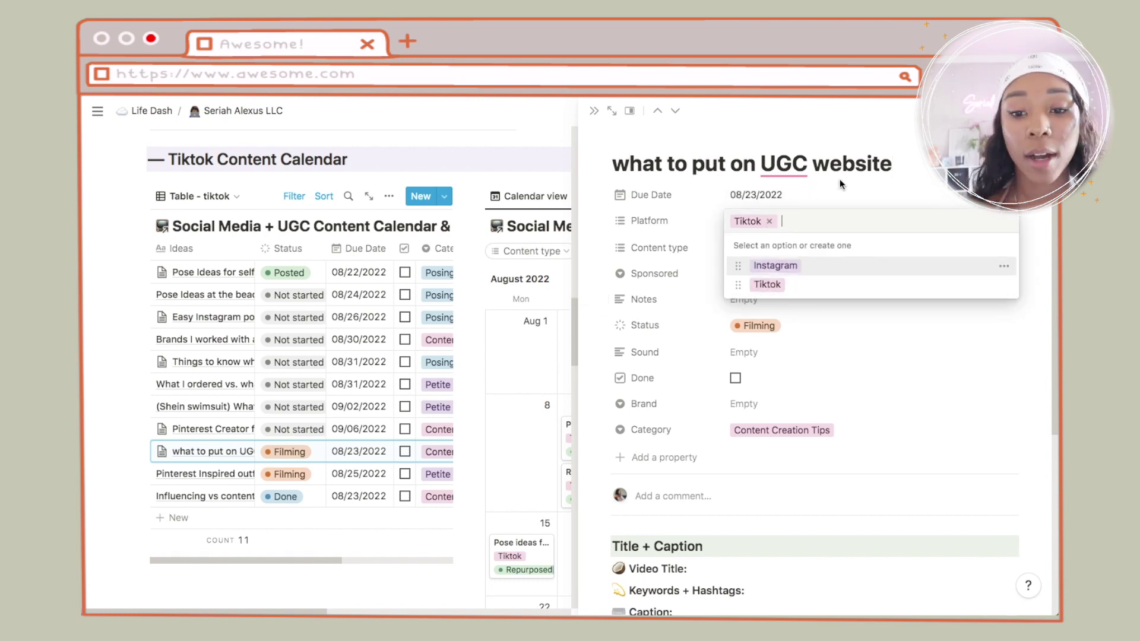
{"action": "key", "text": "Escape"}
{"action": "left_click", "coordinate": [772, 247]}
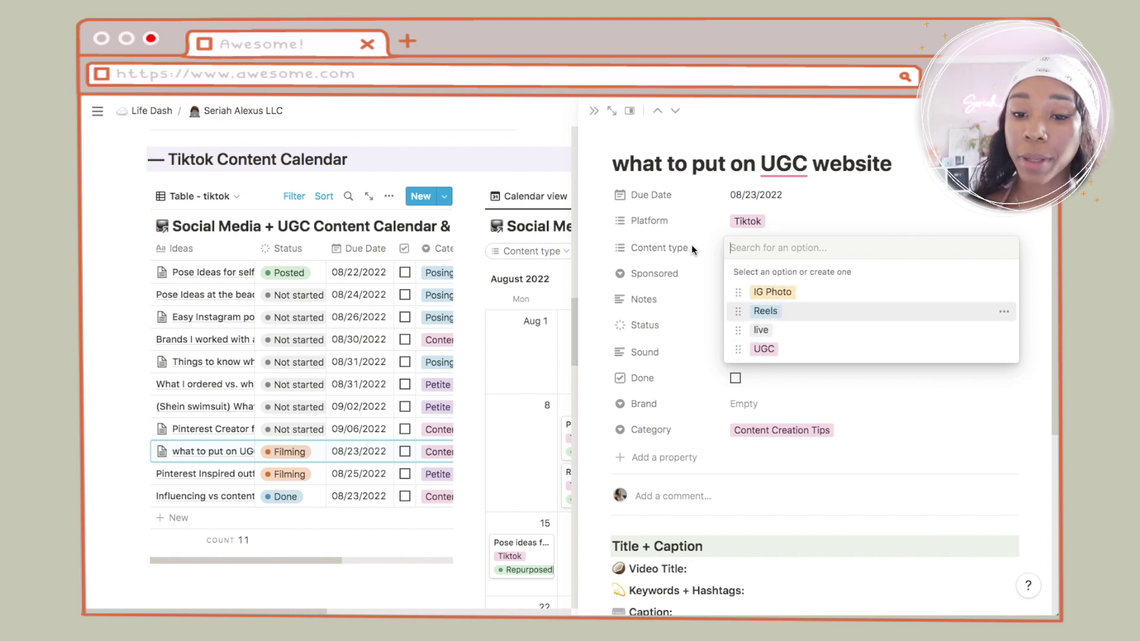
{"action": "key", "text": "Escape"}
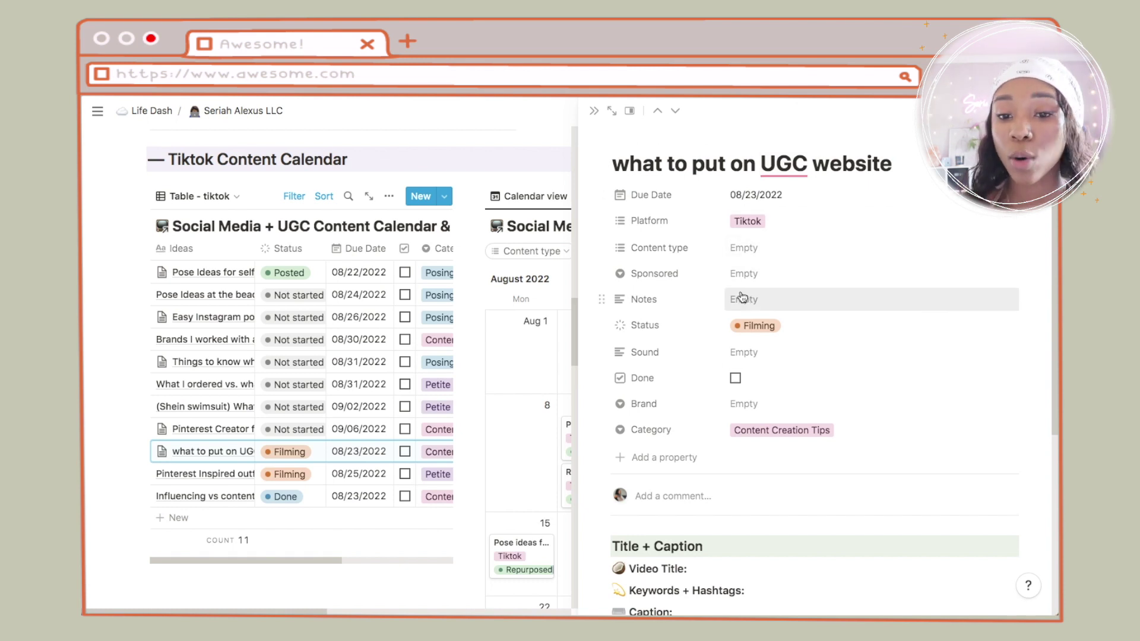
{"action": "left_click", "coordinate": [795, 328]}
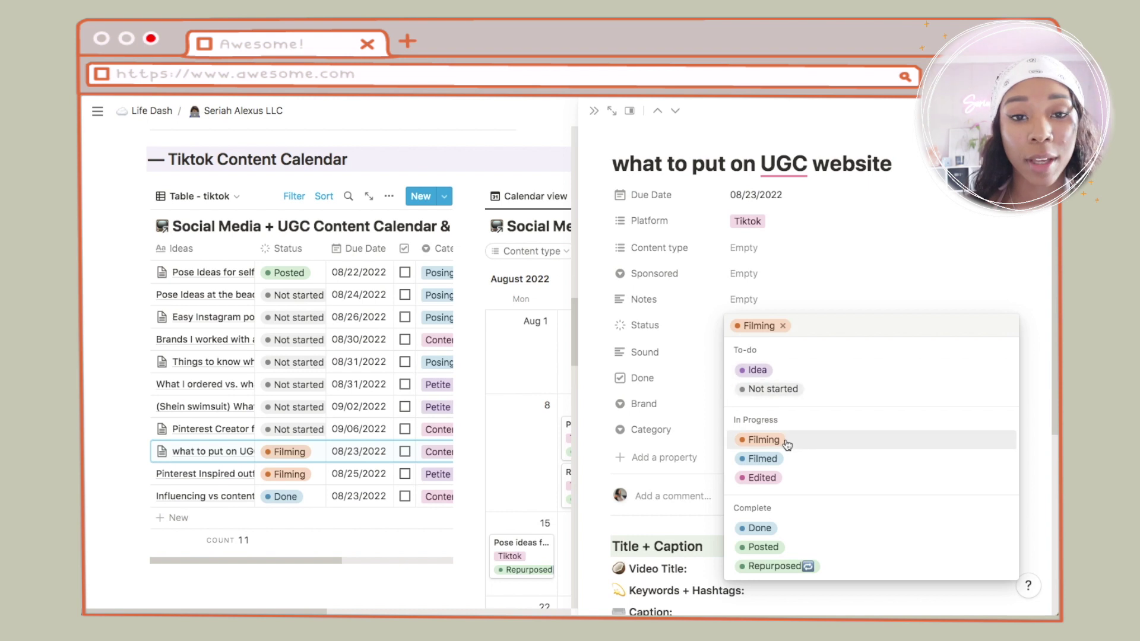
{"action": "scroll", "coordinate": [789, 336], "scroll_direction": "down", "scroll_amount": 2}
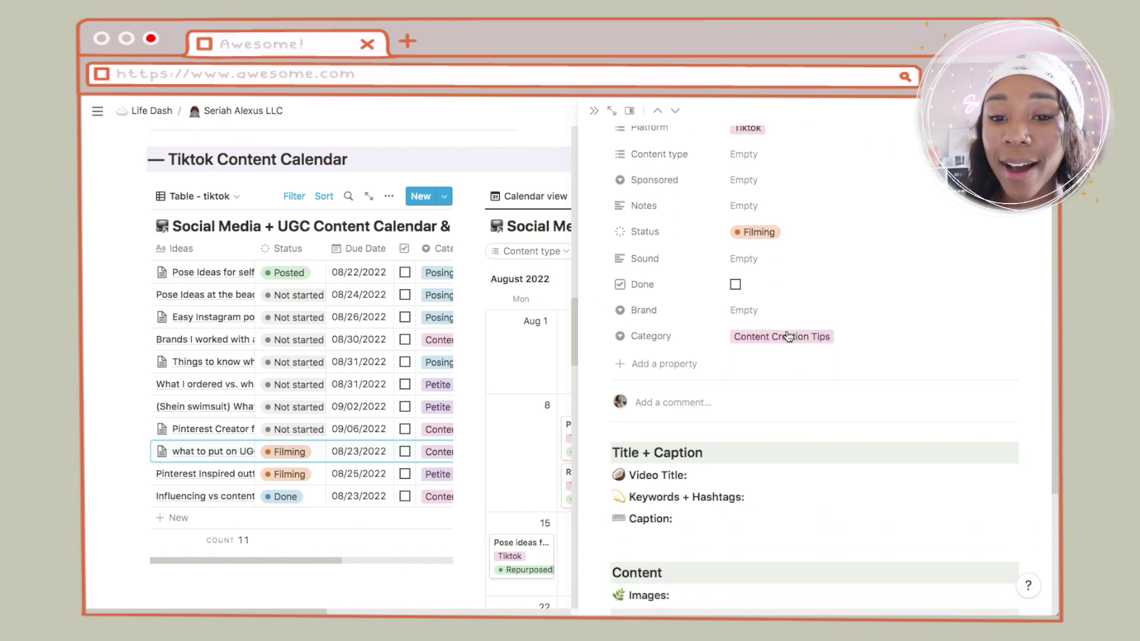
Step: Delete the Sound property and check the Category stays Content Creation Tips
{"action": "left_click", "coordinate": [601, 258]}
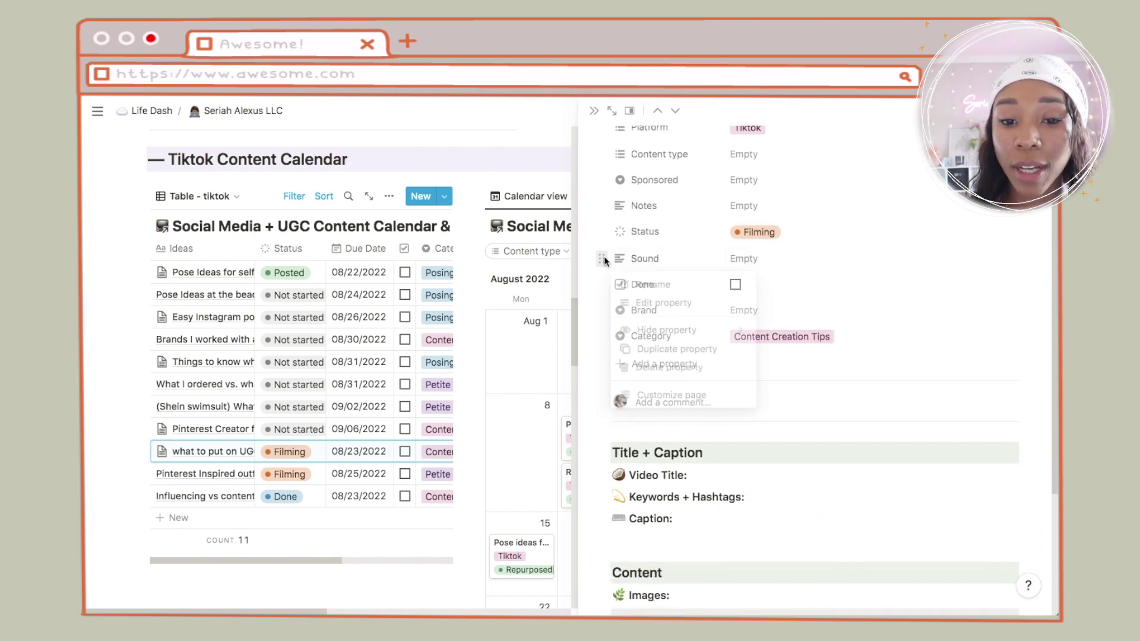
{"action": "left_click", "coordinate": [681, 378]}
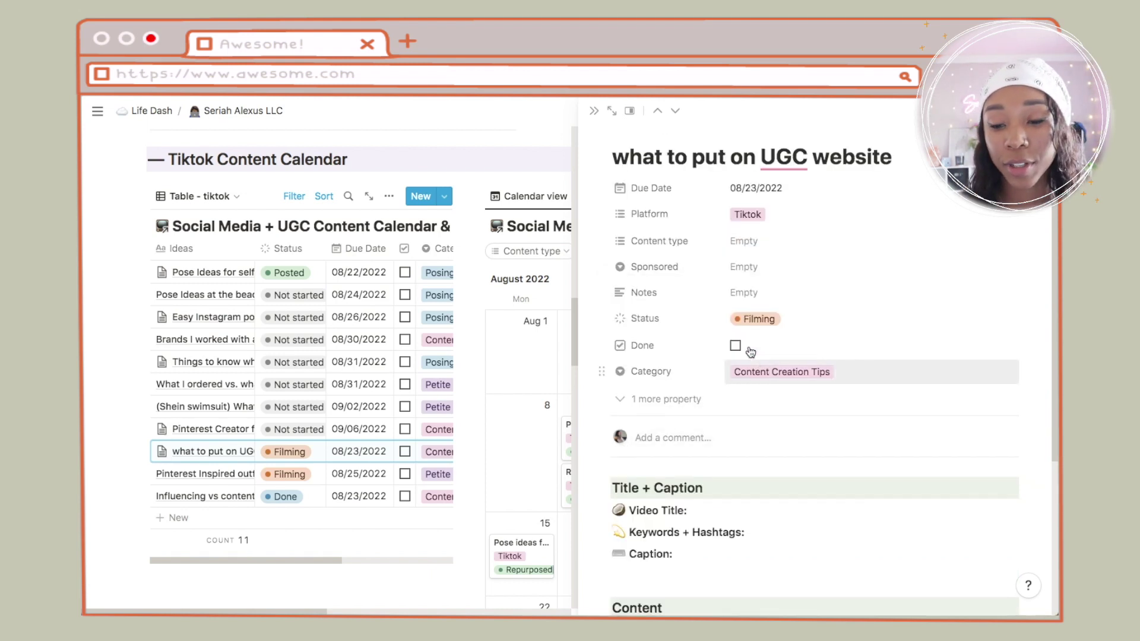
{"action": "left_click", "coordinate": [802, 369]}
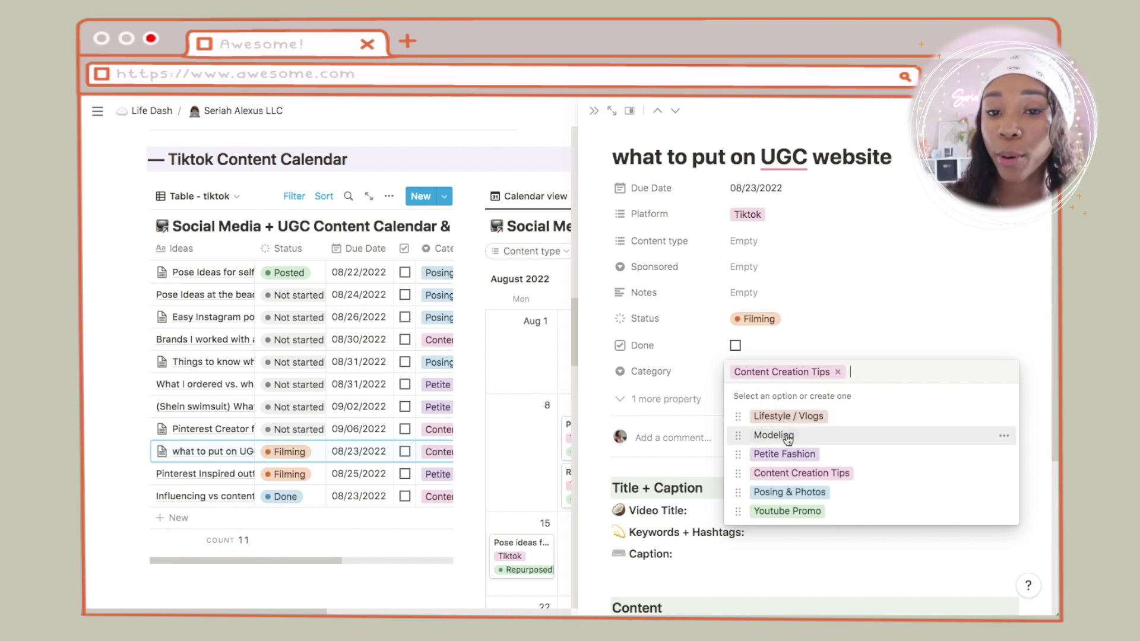
{"action": "scroll", "coordinate": [701, 350], "scroll_direction": "down", "scroll_amount": 4}
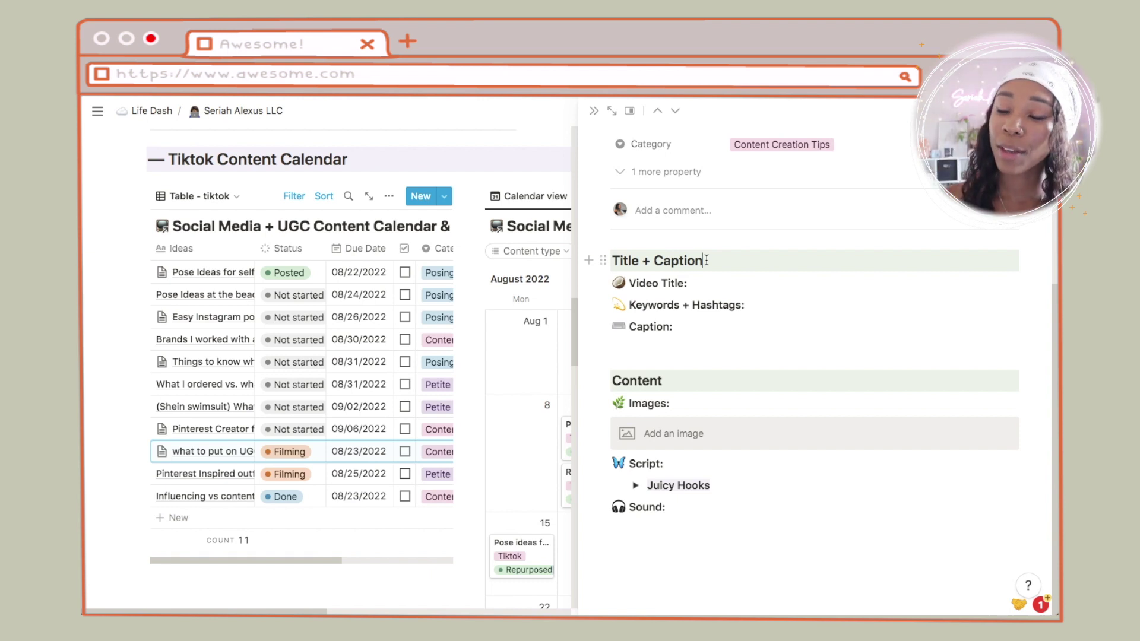
Step: Place the caret in the Video Title and Caption lines, then close the UGC website idea page
{"action": "left_click", "coordinate": [723, 284]}
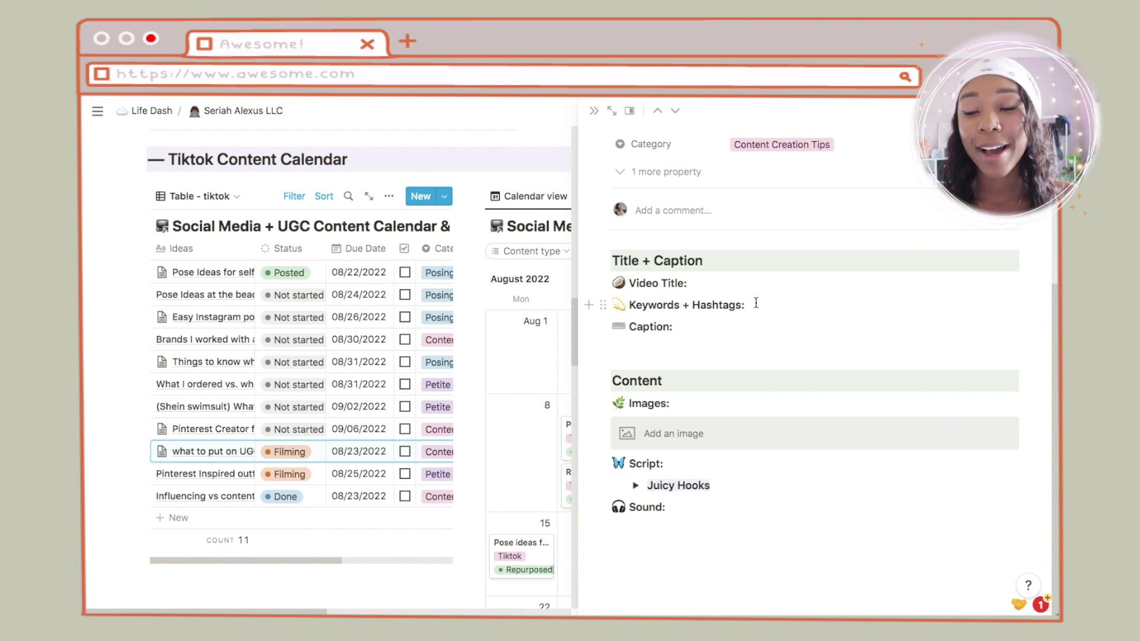
{"action": "left_click", "coordinate": [683, 339]}
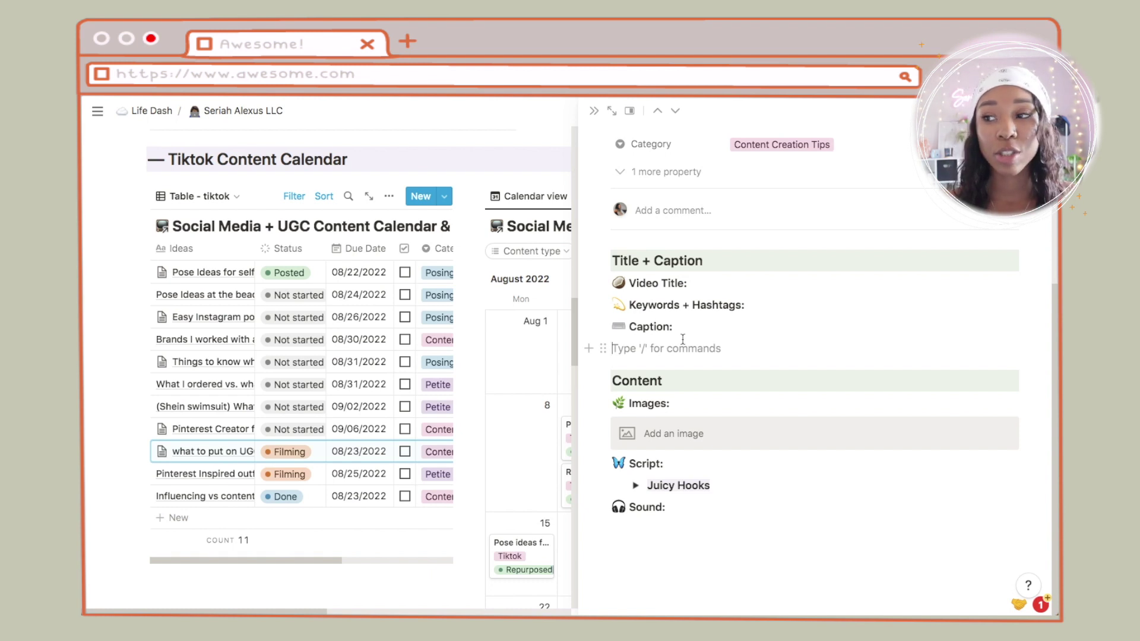
{"action": "left_click", "coordinate": [683, 398]}
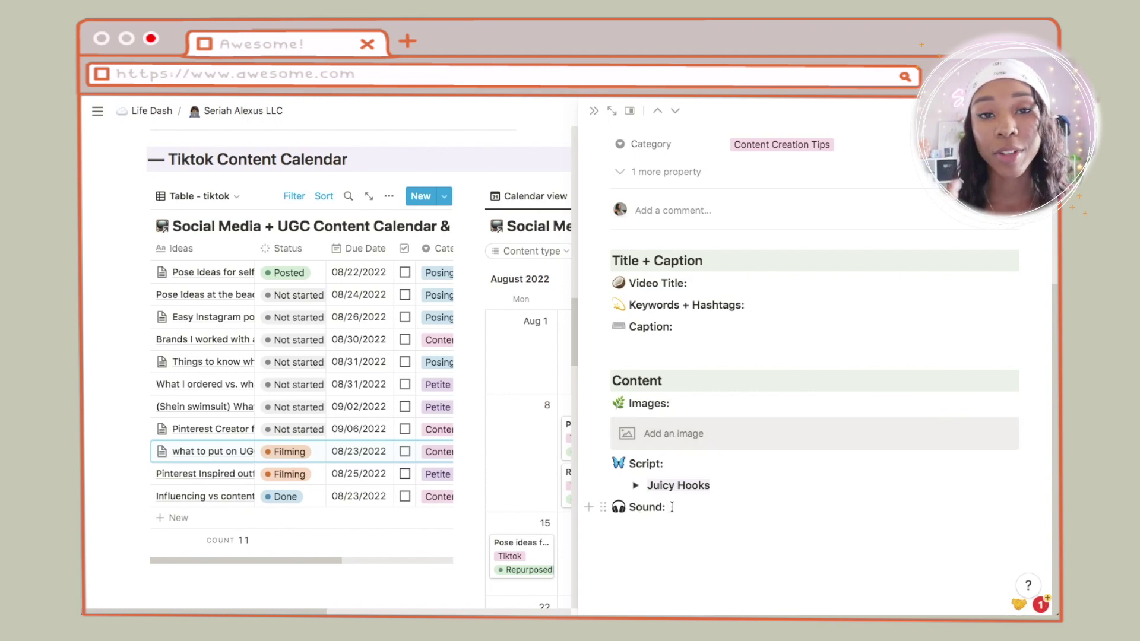
{"action": "scroll", "coordinate": [671, 506], "scroll_direction": "up", "scroll_amount": 4}
{"action": "scroll", "coordinate": [672, 507], "scroll_direction": "down", "scroll_amount": 4}
{"action": "scroll", "coordinate": [672, 506], "scroll_direction": "up", "scroll_amount": 2}
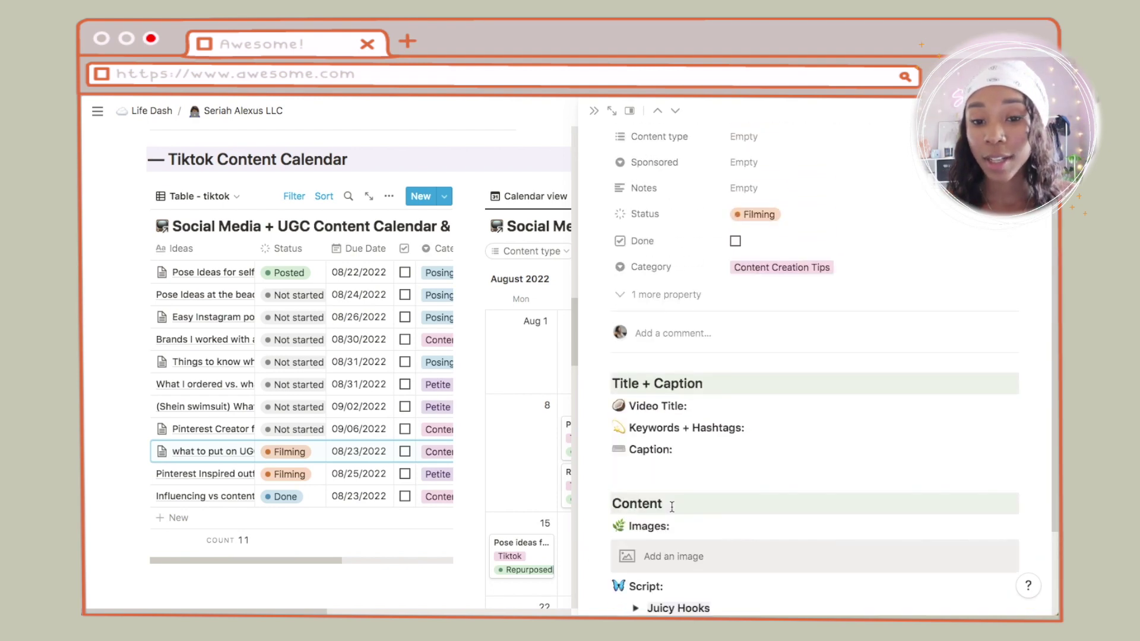
{"action": "scroll", "coordinate": [671, 506], "scroll_direction": "up", "scroll_amount": 2}
{"action": "left_click", "coordinate": [594, 111]}
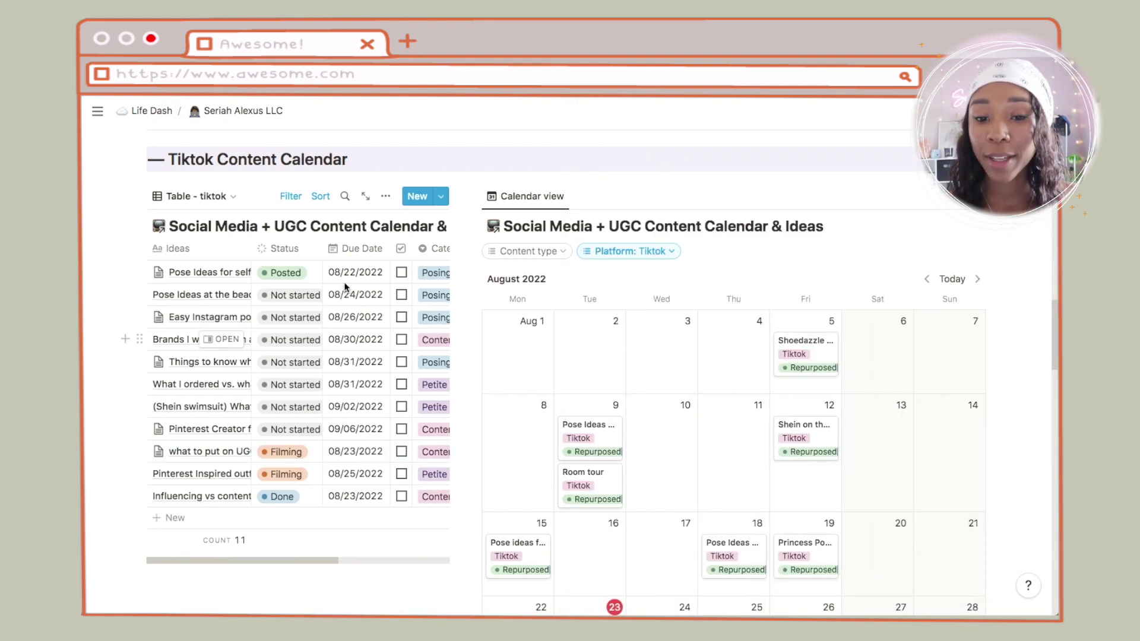
Step: Scroll past the Tiktok calendar down to the Instagram Content Calendar's August 2022 posts
{"action": "scroll", "coordinate": [302, 435], "scroll_direction": "down", "scroll_amount": 8}
{"action": "scroll", "coordinate": [303, 435], "scroll_direction": "down", "scroll_amount": 4}
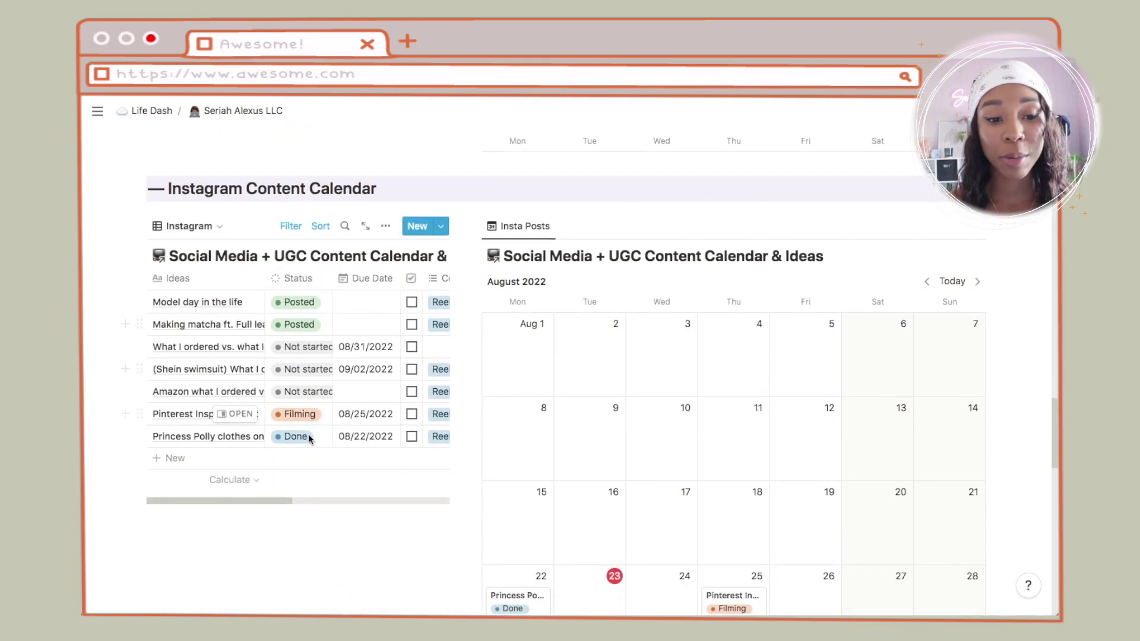
{"action": "scroll", "coordinate": [392, 354], "scroll_direction": "down", "scroll_amount": 3}
{"action": "scroll", "coordinate": [393, 355], "scroll_direction": "up", "scroll_amount": 3}
{"action": "scroll", "coordinate": [393, 355], "scroll_direction": "down", "scroll_amount": 1}
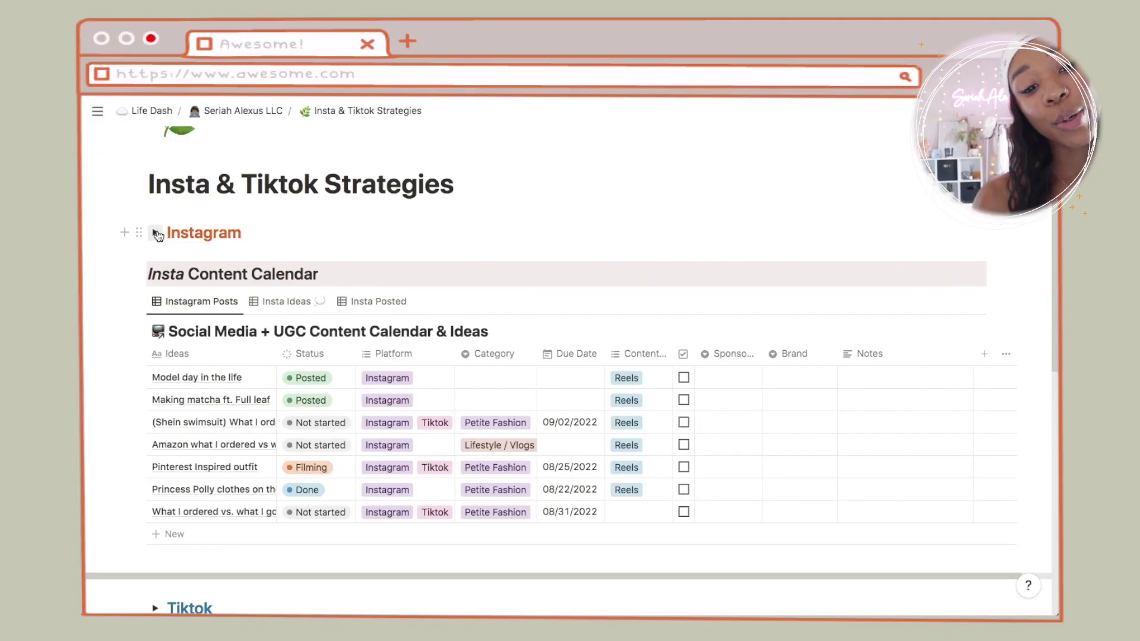
Step: Scroll the Insta & Tiktok Strategies page down and back up to its title
{"action": "scroll", "coordinate": [167, 343], "scroll_direction": "down", "scroll_amount": 8}
{"action": "scroll", "coordinate": [167, 343], "scroll_direction": "up", "scroll_amount": 10}
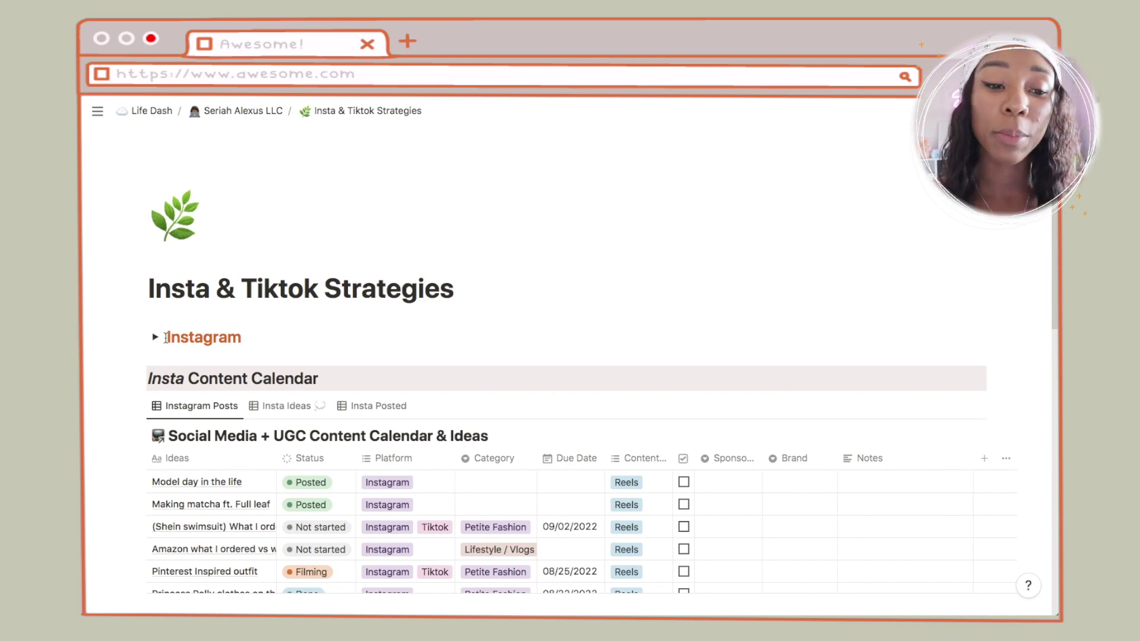
Step: Expand the Instagram strategy section and select its posting schedule lines
{"action": "left_click", "coordinate": [155, 337]}
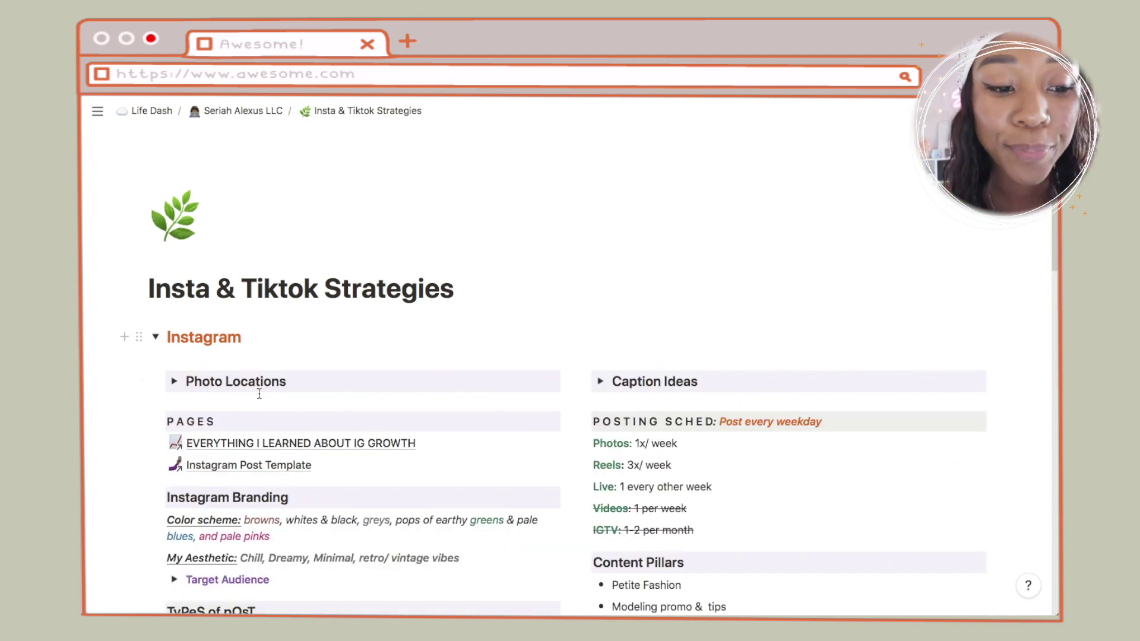
{"action": "scroll", "coordinate": [259, 394], "scroll_direction": "down", "scroll_amount": 5}
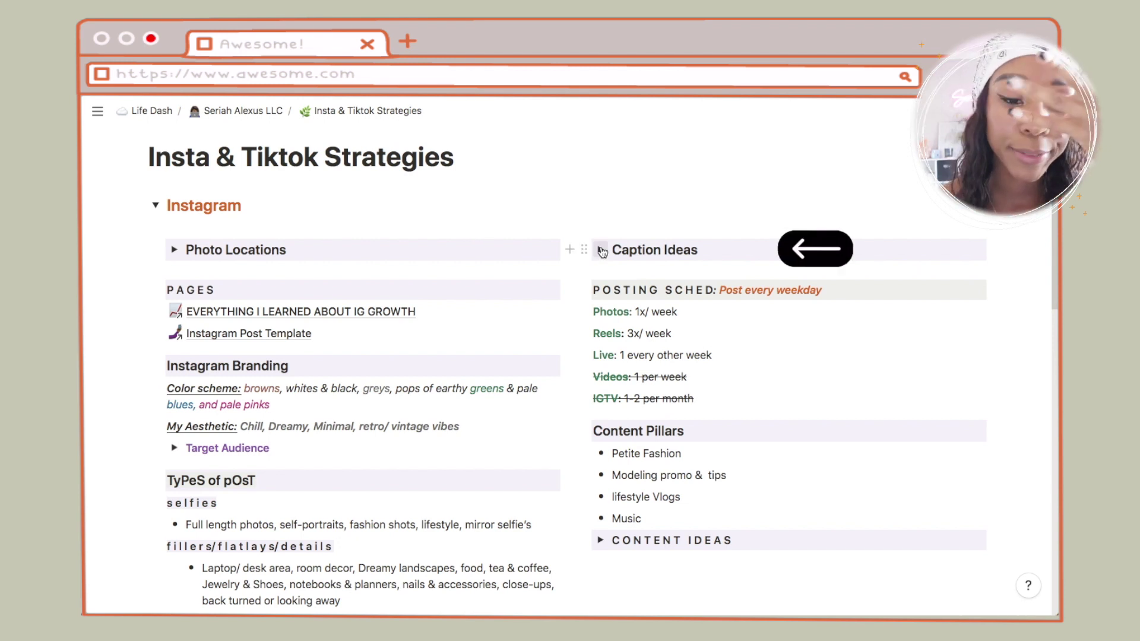
{"action": "left_click_drag", "start_coordinate": [698, 399], "coordinate": [594, 291]}
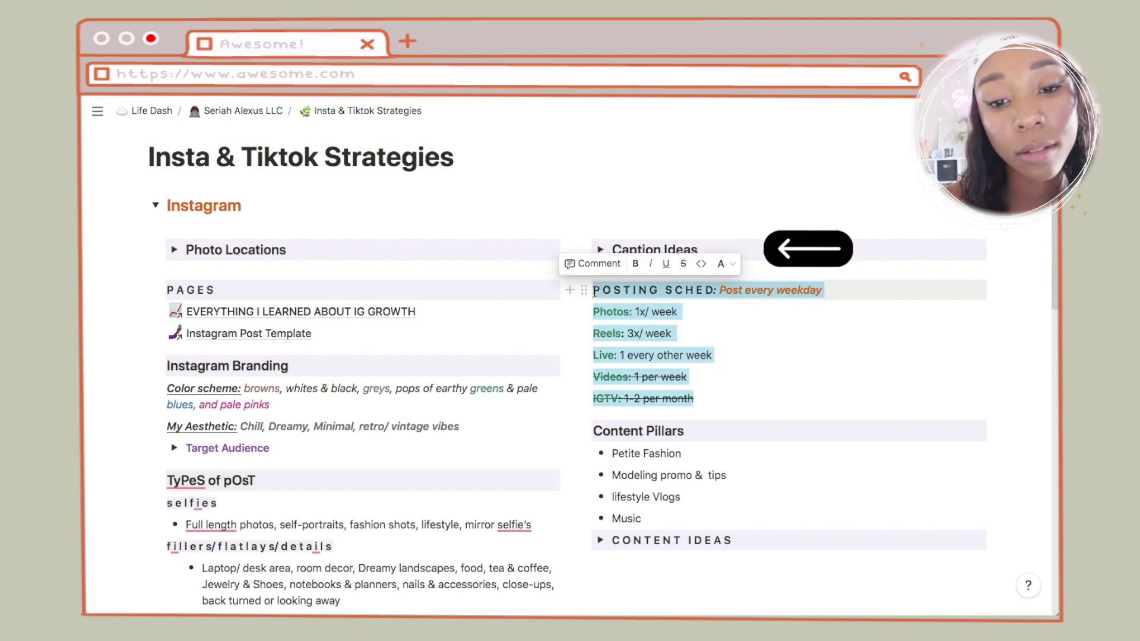
{"action": "left_click", "coordinate": [659, 311]}
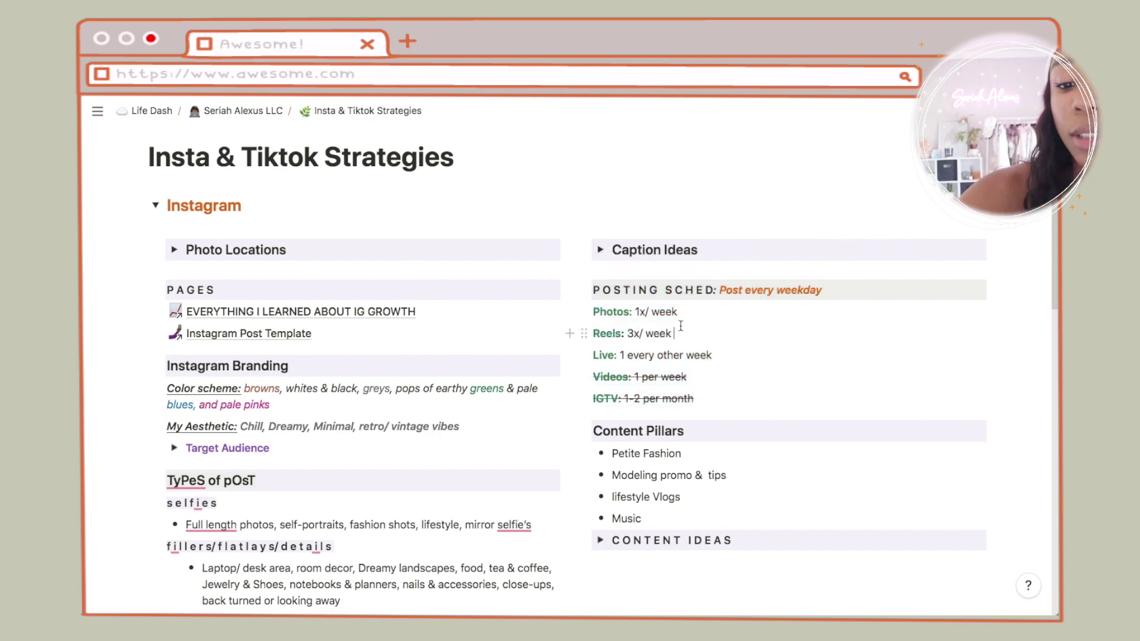
Step: Strike through 'Live: 1 every other week', delete the IGTV and Videos lines, then select the post types text
{"action": "triple_click", "coordinate": [640, 355]}
{"action": "key", "text": "ctrl+shift+s"}
{"action": "left_click", "coordinate": [625, 379]}
{"action": "left_click", "coordinate": [584, 398]}
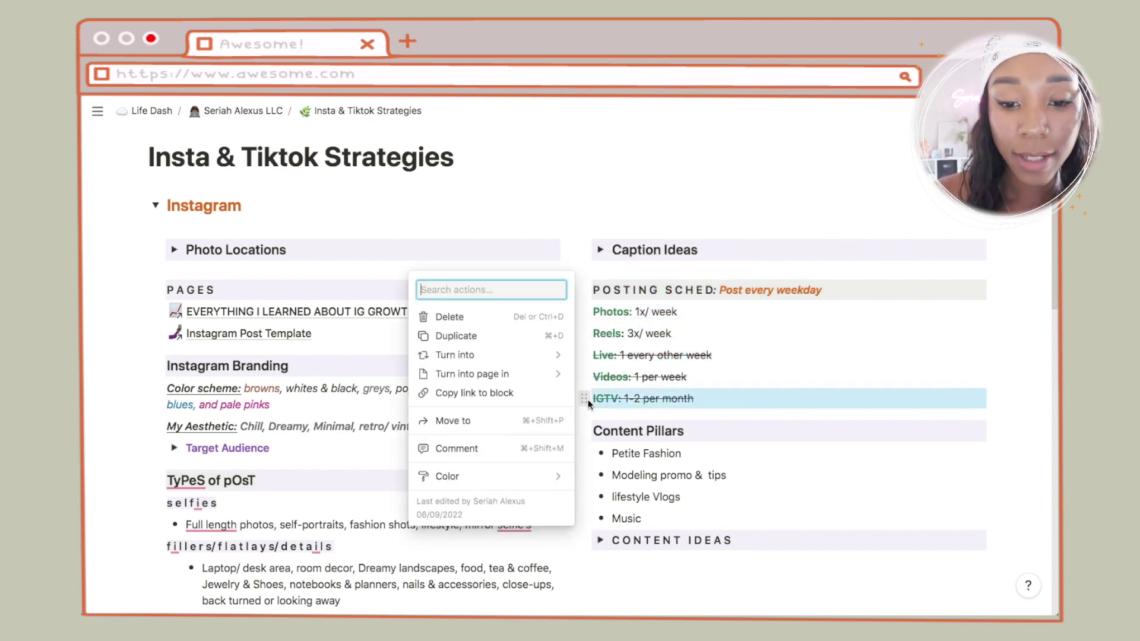
{"action": "left_click", "coordinate": [439, 315]}
{"action": "left_click", "coordinate": [584, 377]}
{"action": "left_click", "coordinate": [439, 295]}
{"action": "left_click", "coordinate": [656, 334]}
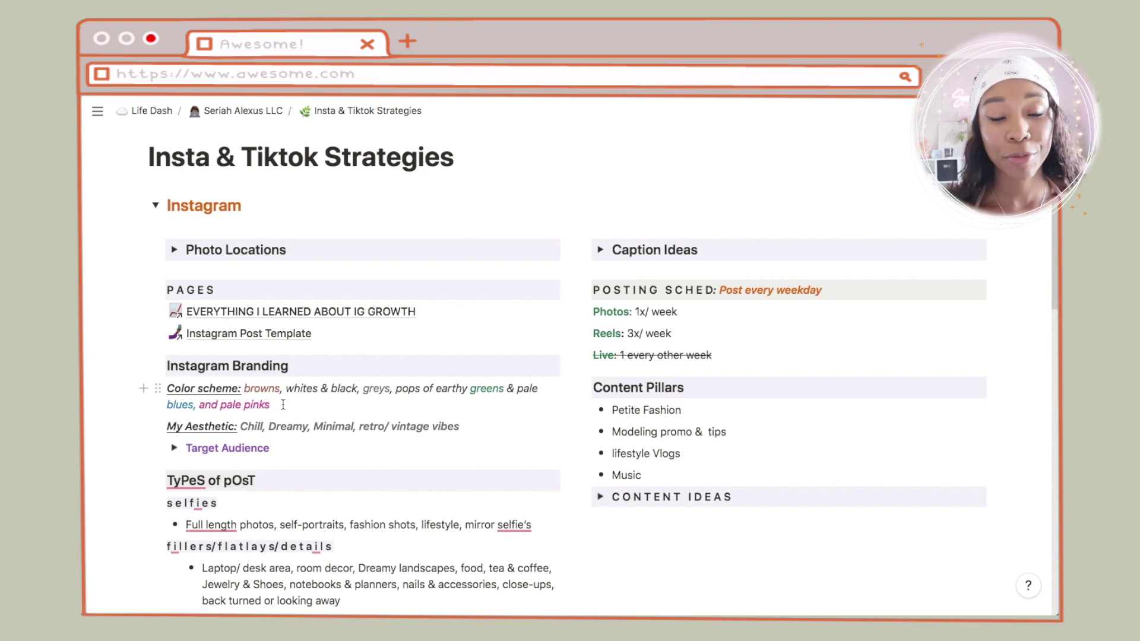
{"action": "scroll", "coordinate": [714, 278], "scroll_direction": "down", "scroll_amount": 2}
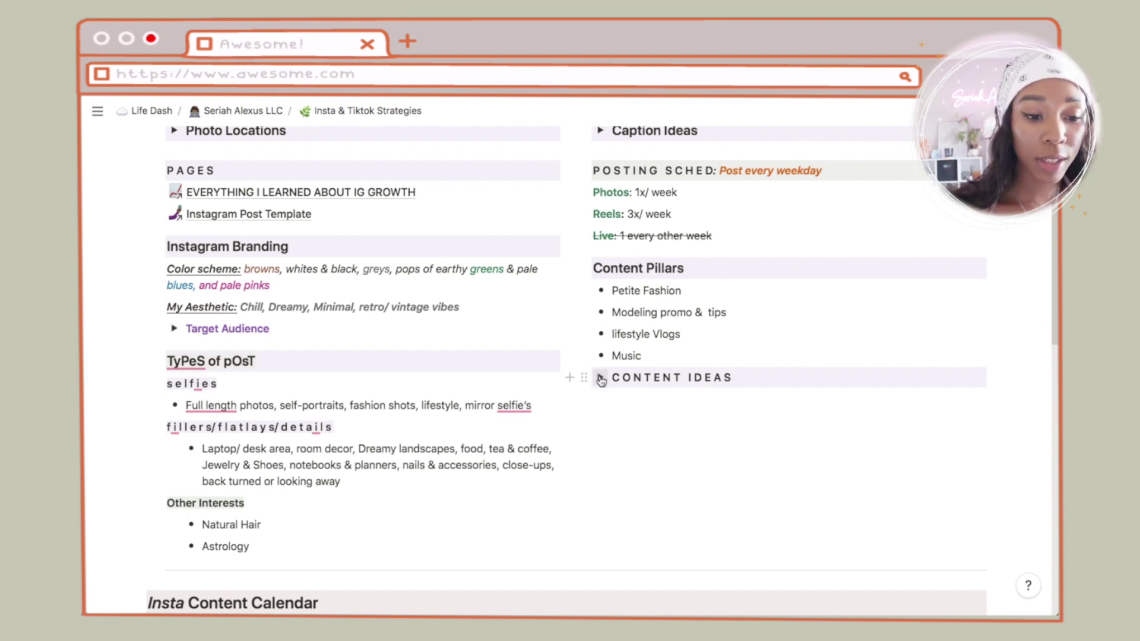
{"action": "left_click_drag", "start_coordinate": [254, 547], "coordinate": [160, 368]}
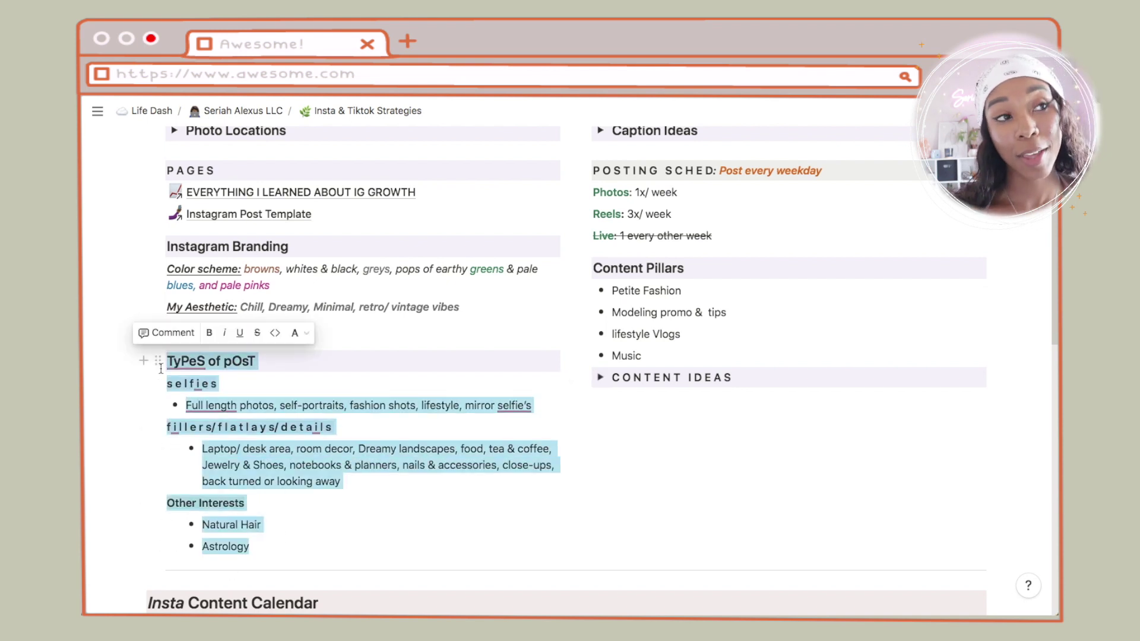
Step: Switch the Insta Content Calendar to its Insta Ideas view and browse the idea rows
{"action": "scroll", "coordinate": [416, 332], "scroll_direction": "down", "scroll_amount": 6}
{"action": "scroll", "coordinate": [649, 306], "scroll_direction": "up", "scroll_amount": 1}
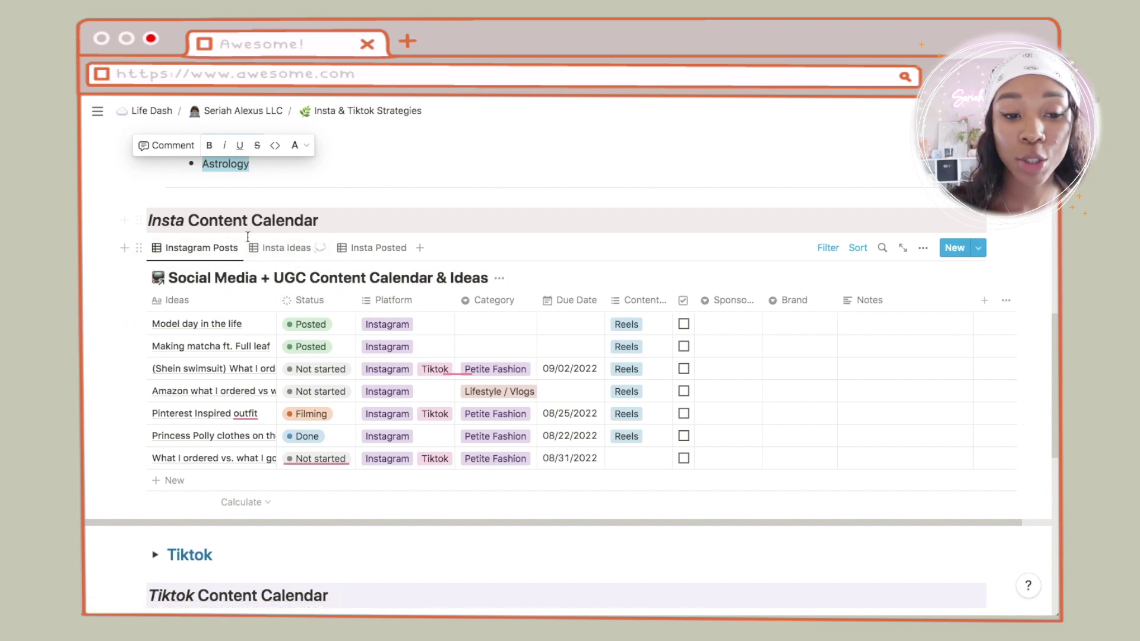
{"action": "left_click", "coordinate": [264, 250]}
{"action": "scroll", "coordinate": [264, 256], "scroll_direction": "down", "scroll_amount": 2}
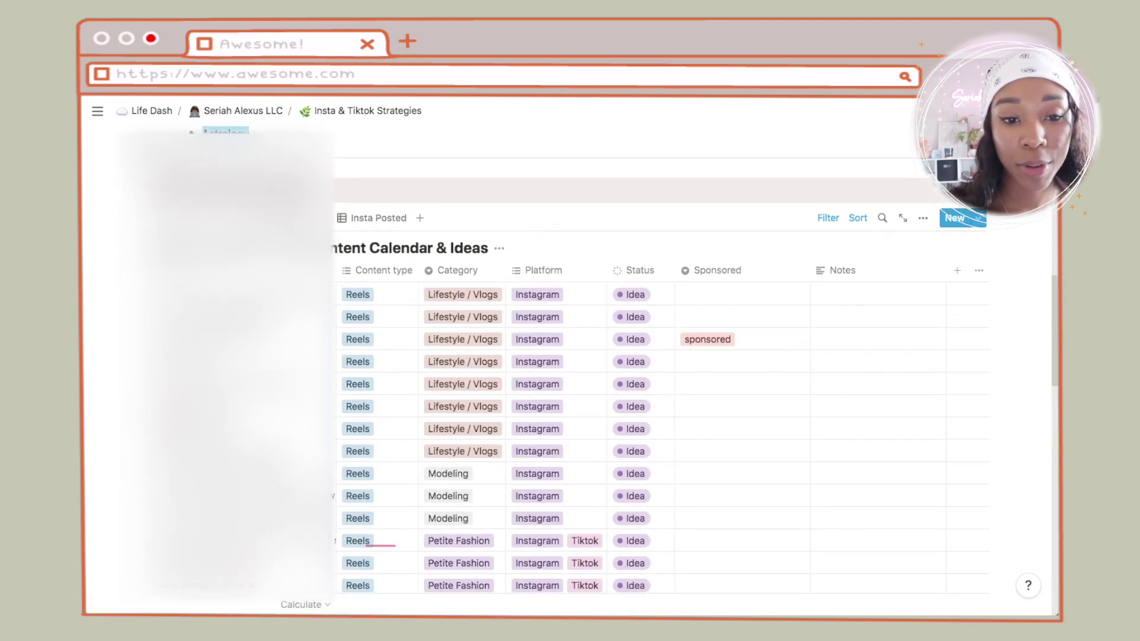
{"action": "scroll", "coordinate": [573, 362], "scroll_direction": "up", "scroll_amount": 1}
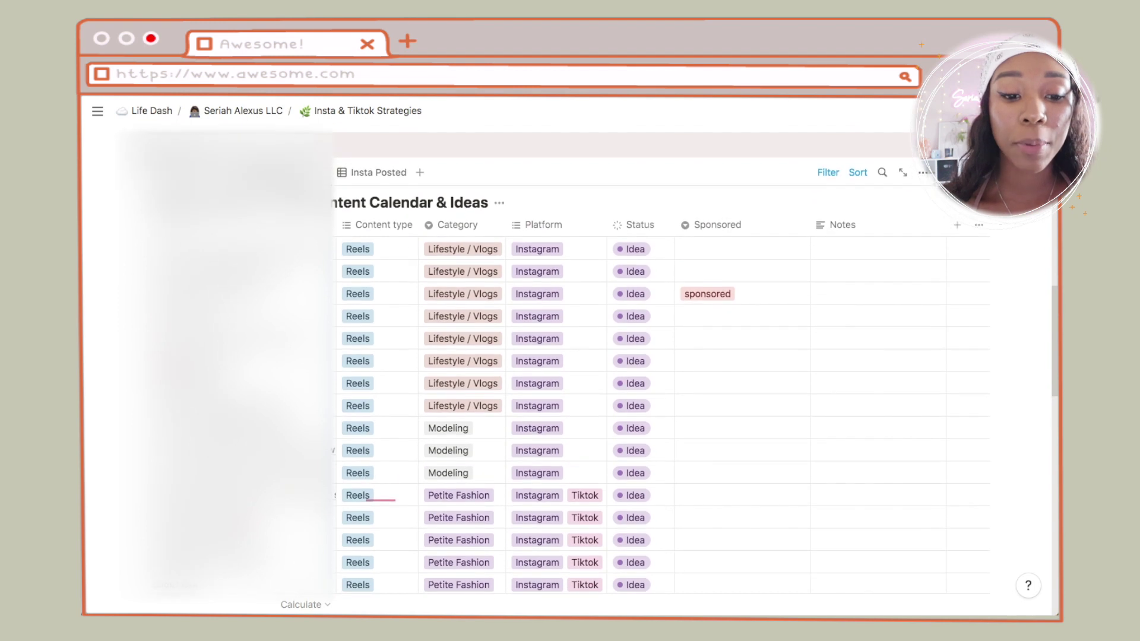
{"action": "scroll", "coordinate": [574, 362], "scroll_direction": "down", "scroll_amount": 5}
{"action": "scroll", "coordinate": [573, 362], "scroll_direction": "up", "scroll_amount": 5}
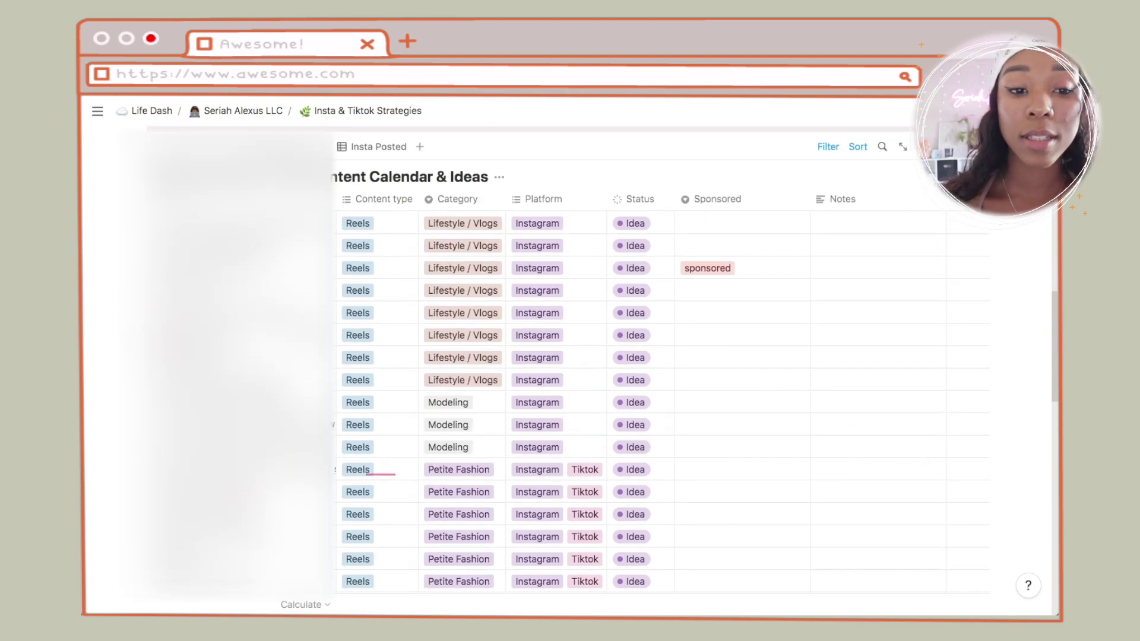
Step: Expand the Tiktok toggle to reveal content pillars, series ideas and the 1–2 per day schedule
{"action": "scroll", "coordinate": [410, 247], "scroll_direction": "down", "scroll_amount": 8}
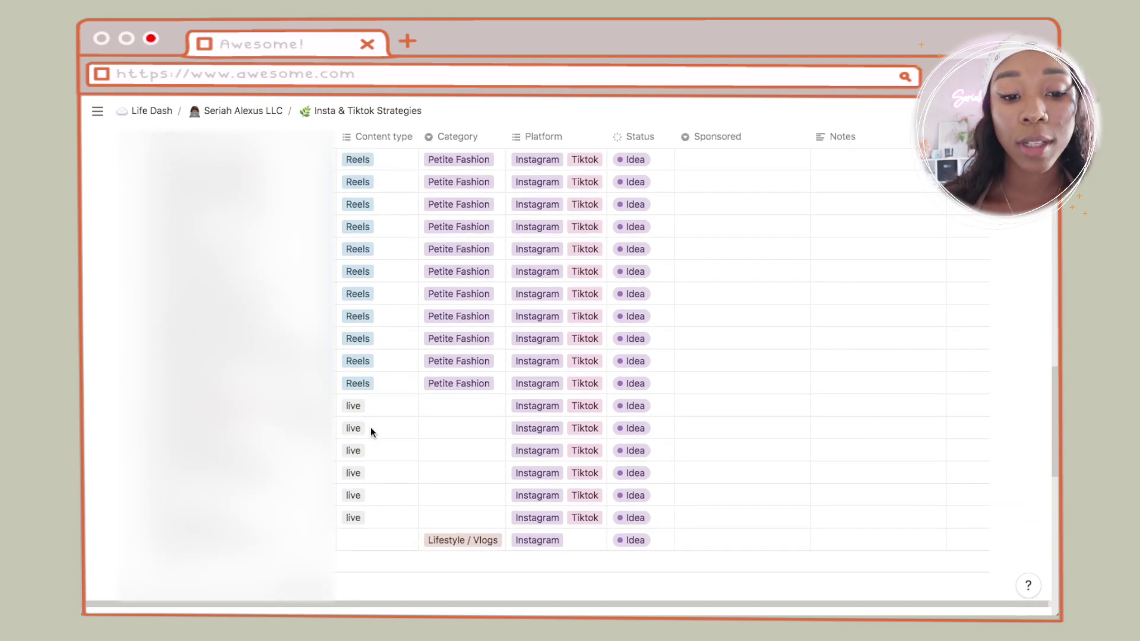
{"action": "scroll", "coordinate": [371, 426], "scroll_direction": "up", "scroll_amount": 10}
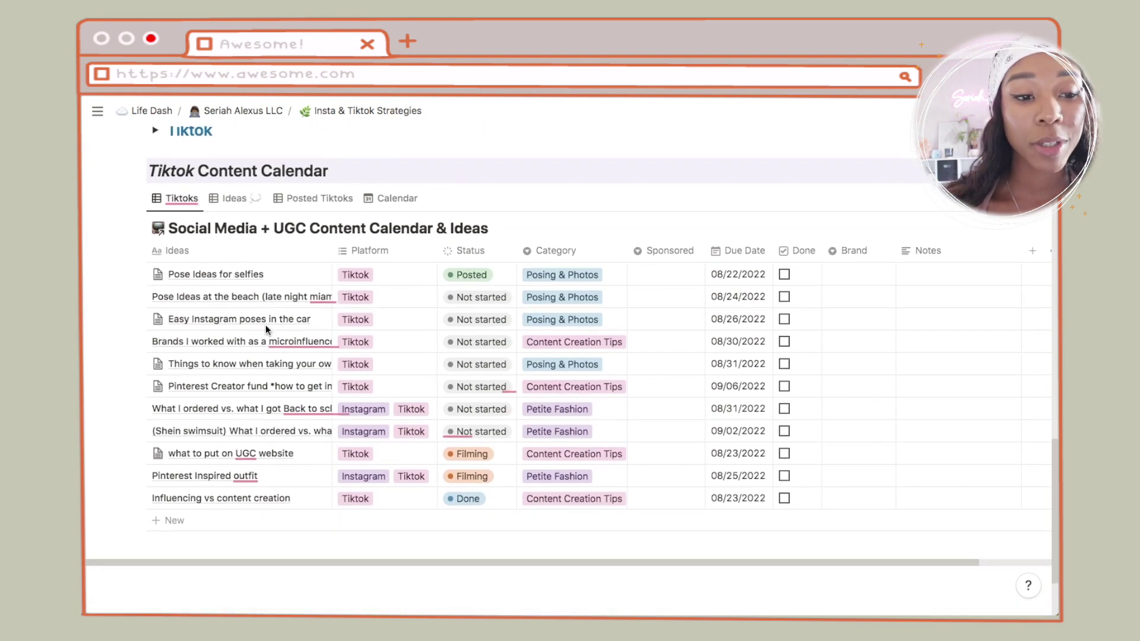
{"action": "scroll", "coordinate": [265, 326], "scroll_direction": "up", "scroll_amount": 3}
{"action": "left_click", "coordinate": [156, 228]}
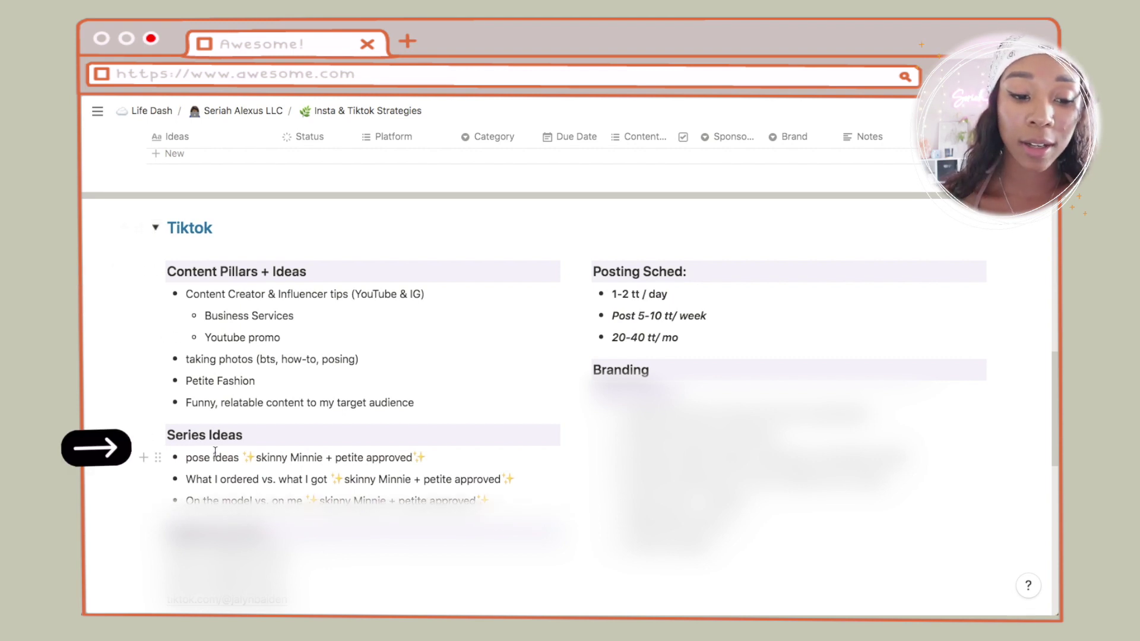
{"action": "scroll", "coordinate": [215, 451], "scroll_direction": "down", "scroll_amount": 1}
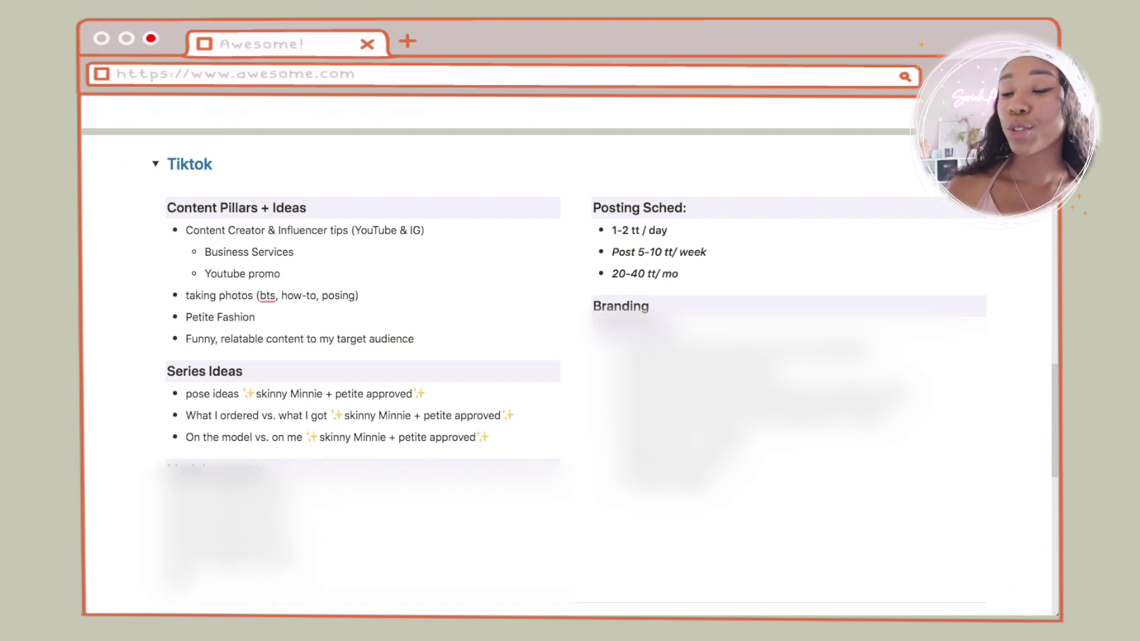
{"action": "scroll", "coordinate": [270, 452], "scroll_direction": "down", "scroll_amount": 1}
{"action": "scroll", "coordinate": [270, 452], "scroll_direction": "down", "scroll_amount": 1}
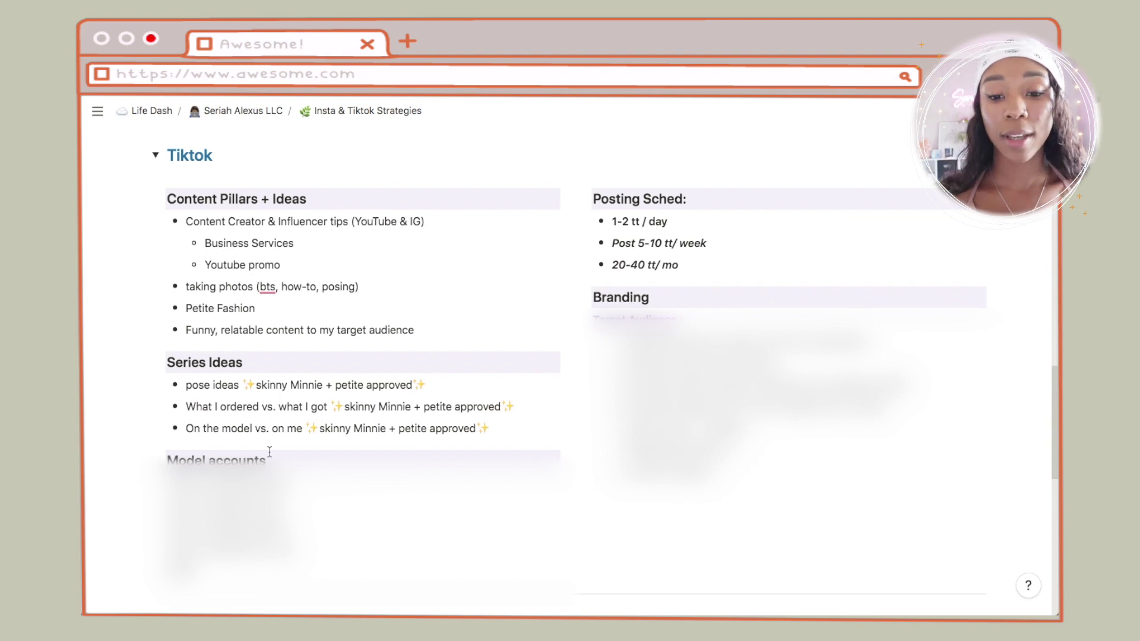